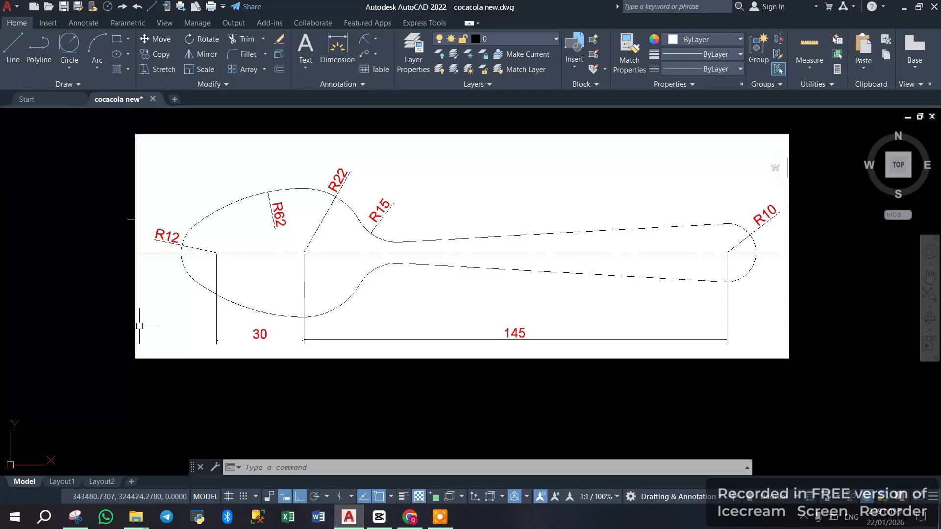
# Examine the reference spoon drawing for the bowl tip radius and the horizontal spacing between the two bowl centres
pyautogui.scroll(4, 139, 325)
pyautogui.scroll(2, 160, 222)
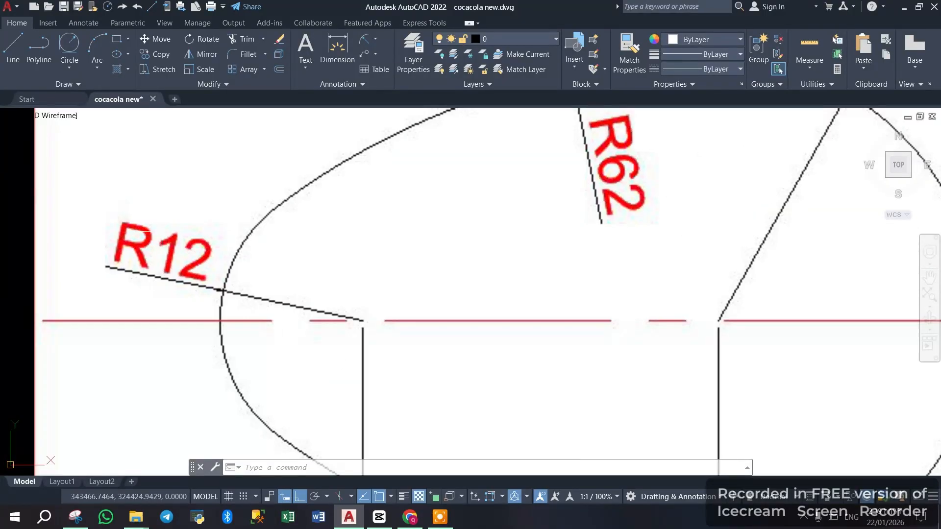
pyautogui.scroll(-4, 169, 241)
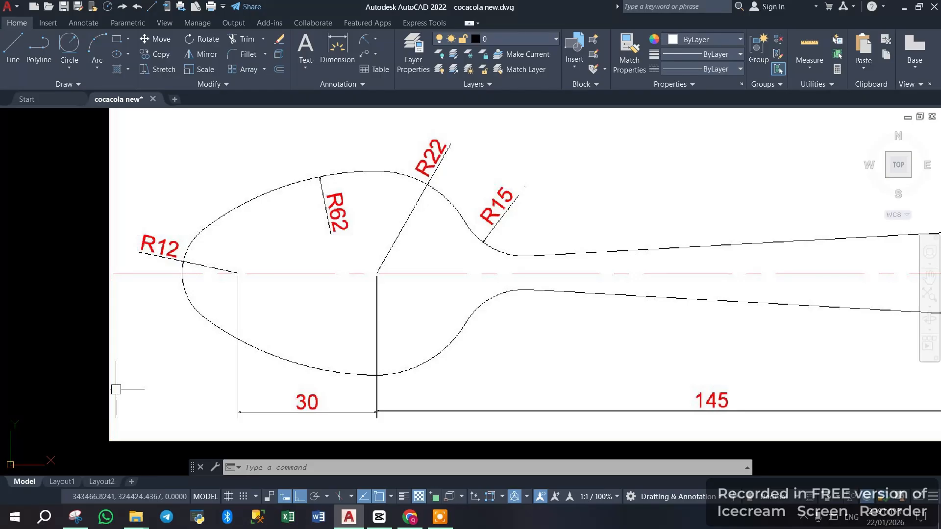
pyautogui.scroll(2, 193, 266)
pyautogui.scroll(-2, 186, 266)
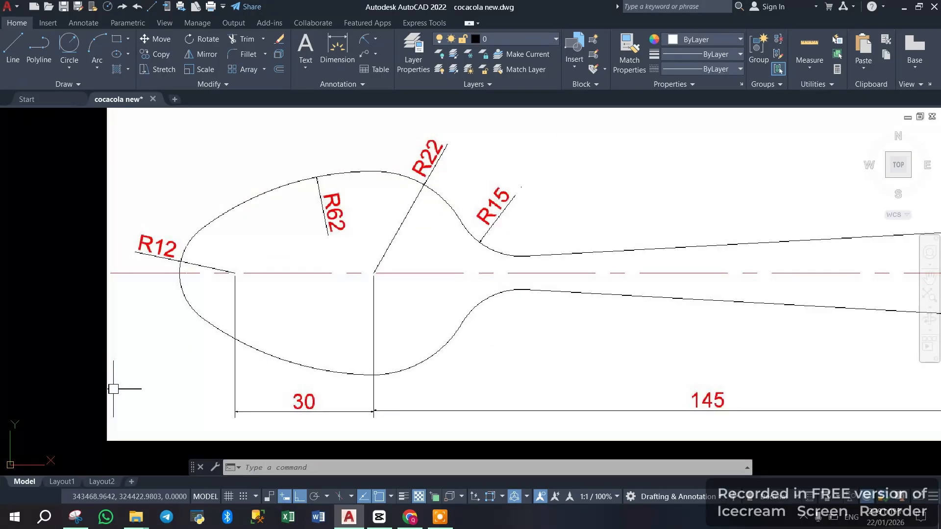
pyautogui.scroll(8, 319, 406)
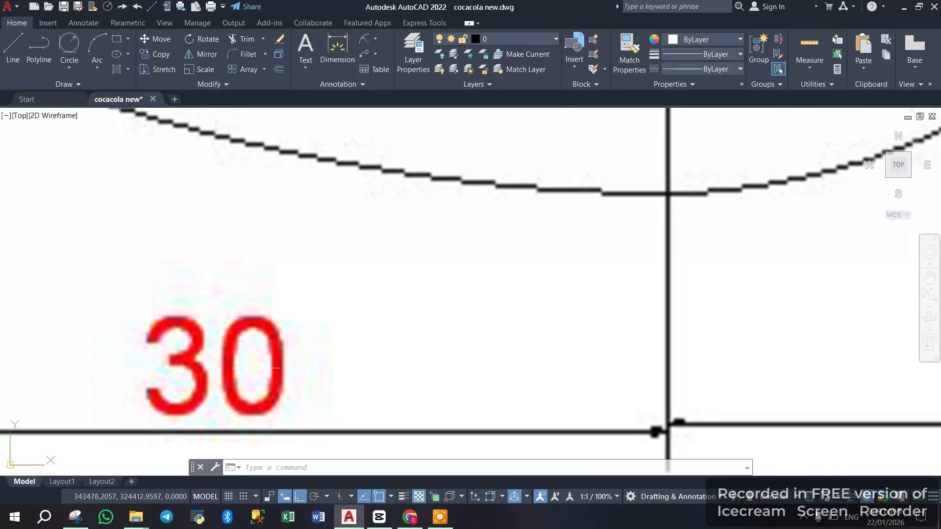
pyautogui.scroll(-10, 276, 369)
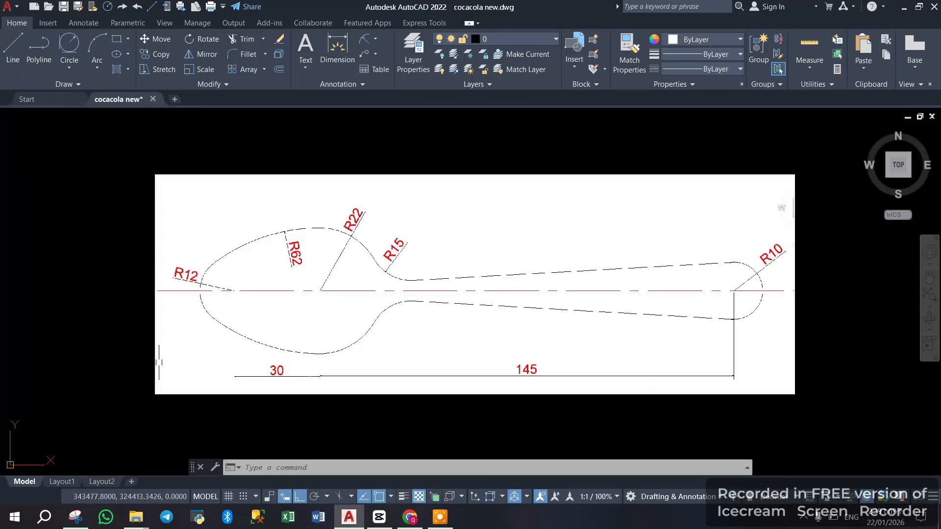
pyautogui.scroll(4, 309, 365)
pyautogui.scroll(-8, 330, 312)
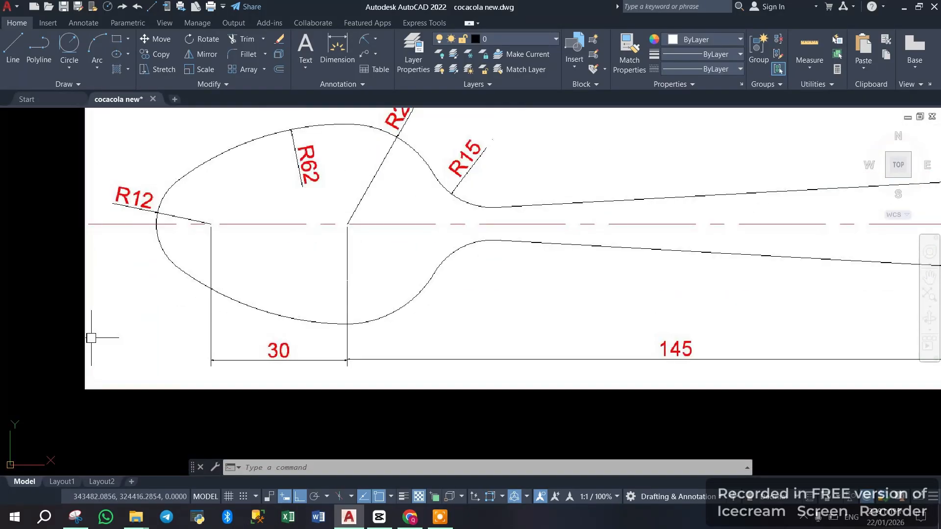
# Examine the reference drawing's neck transition and upper bowl outline, reading the radius labels of their arcs
pyautogui.scroll(14, 358, 256)
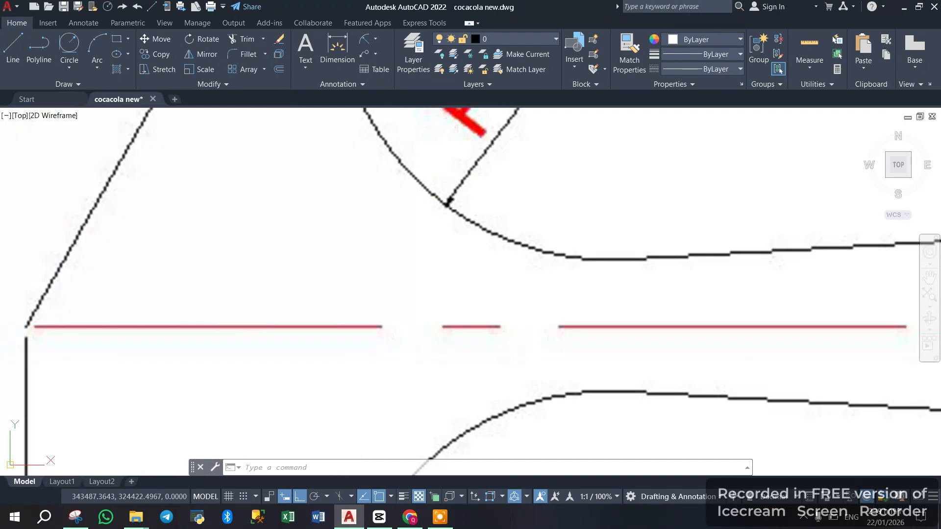
pyautogui.scroll(-8, 401, 243)
pyautogui.scroll(5, 188, 354)
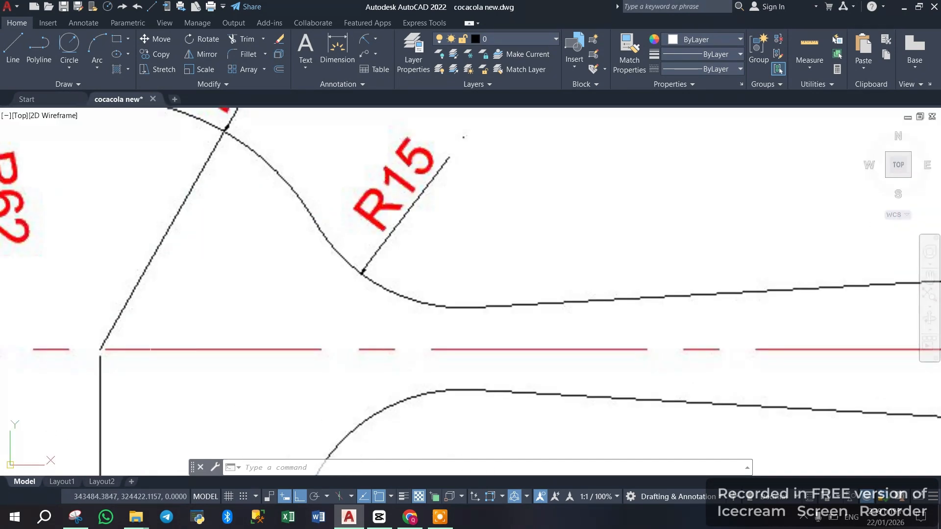
pyautogui.scroll(-3, 185, 352)
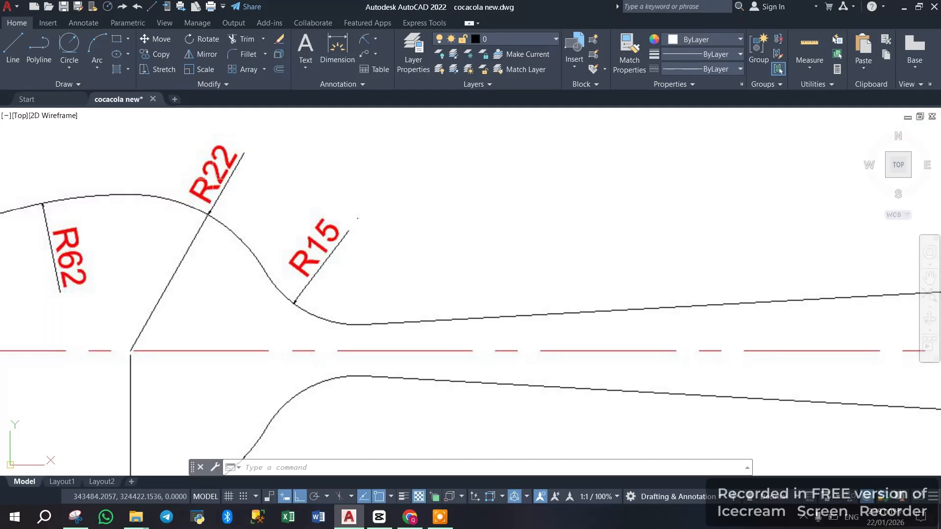
pyautogui.scroll(-8, 223, 173)
pyautogui.scroll(8, 259, 203)
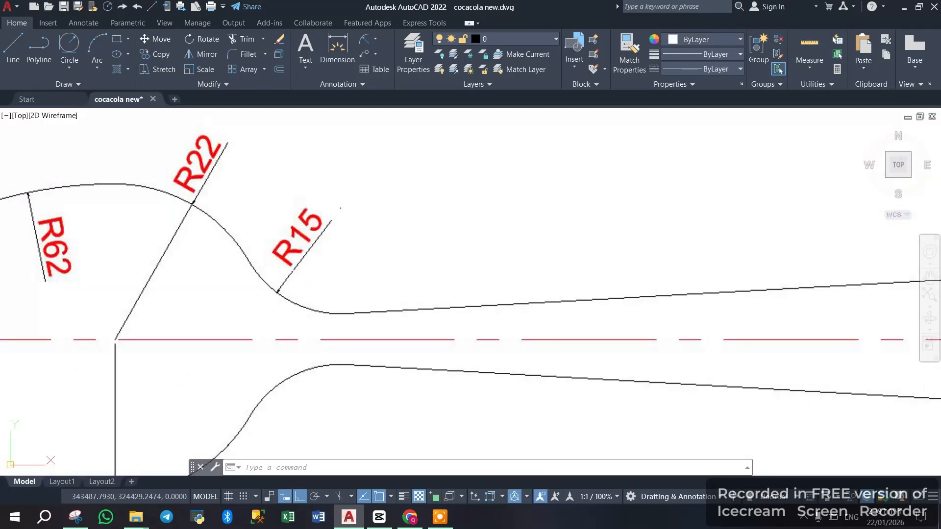
pyautogui.scroll(-8, 320, 271)
pyautogui.scroll(17, 320, 272)
pyautogui.scroll(-15, 410, 336)
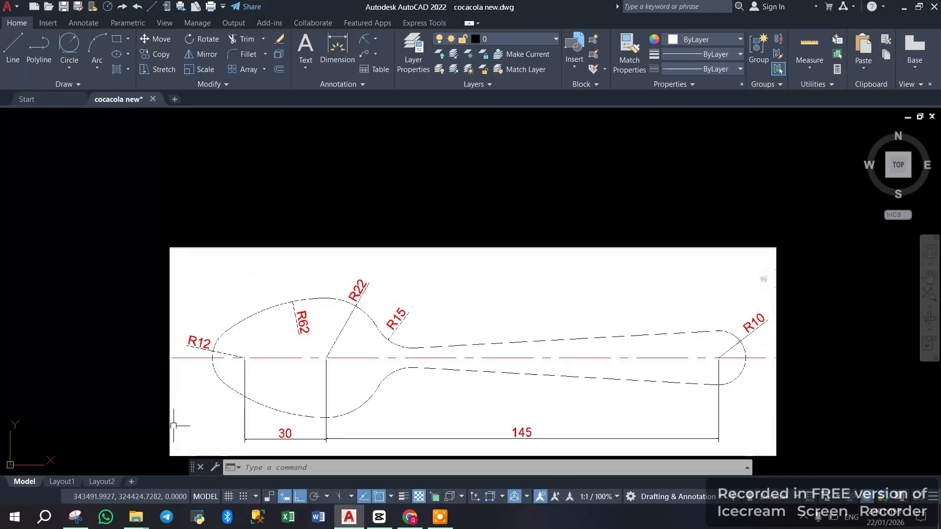
pyautogui.scroll(10, 302, 322)
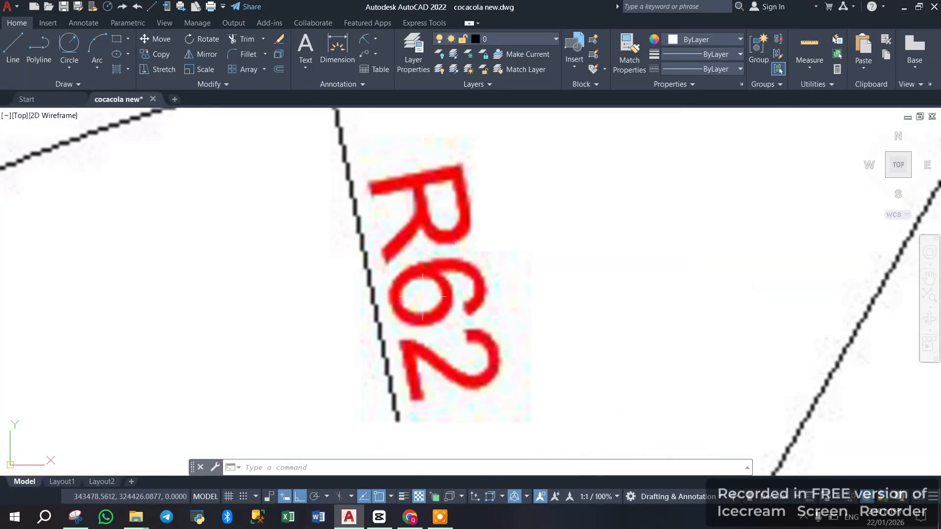
pyautogui.scroll(-4, 384, 285)
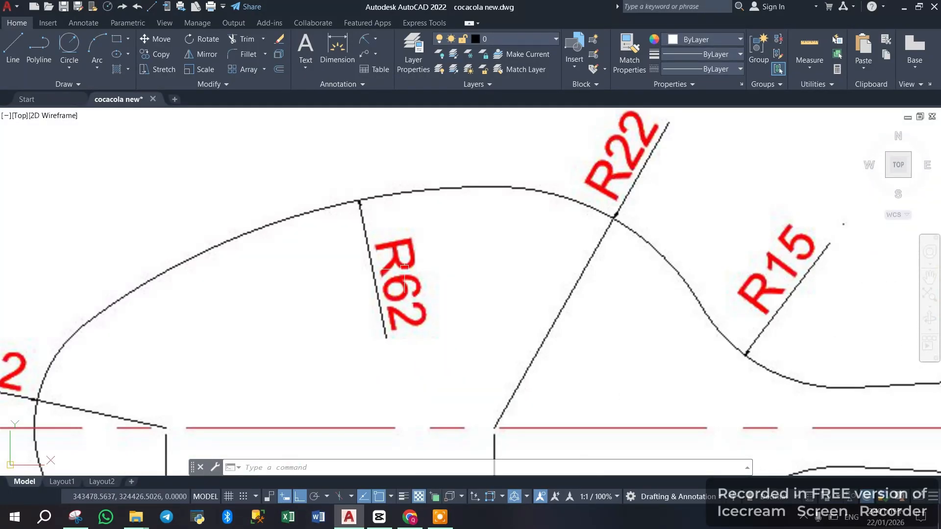
pyautogui.scroll(2, 407, 272)
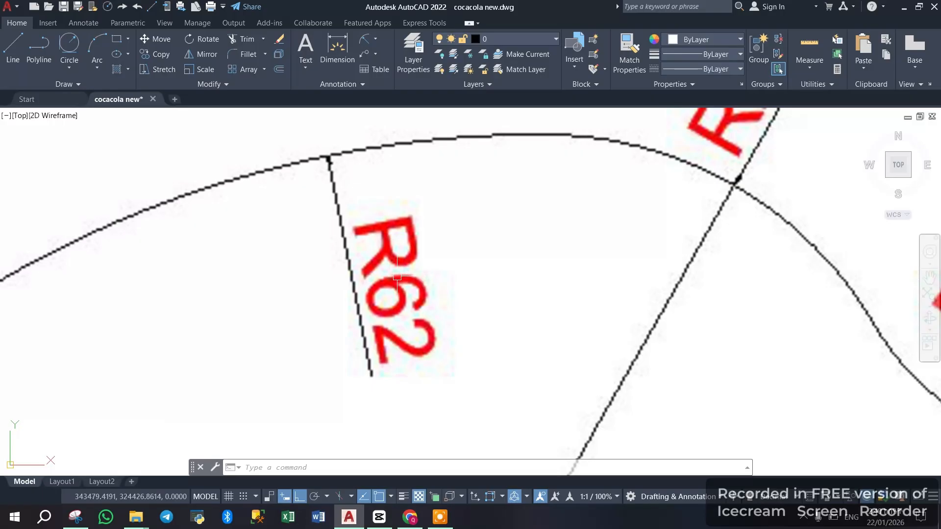
pyautogui.scroll(-6, 397, 277)
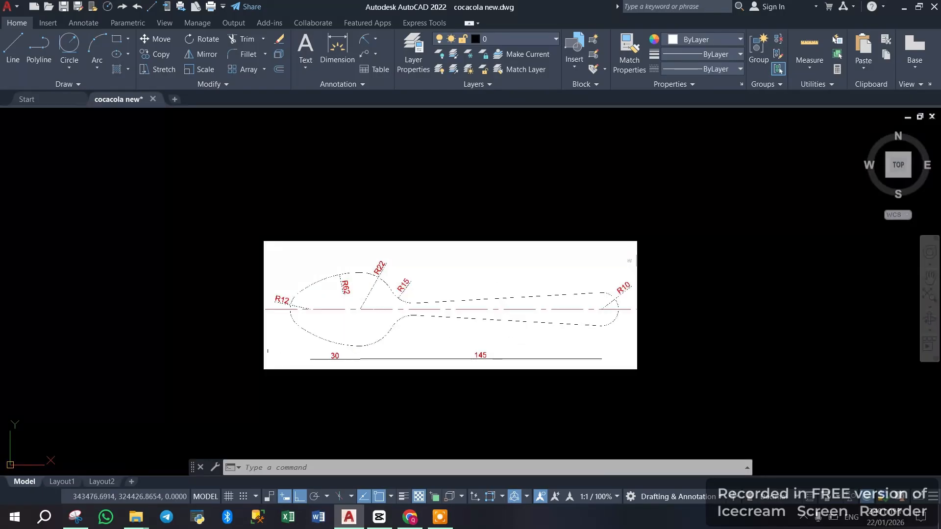
# Examine the reference spoon's handle, its rounded end and its overall length dimension
pyautogui.scroll(-2, 286, 275)
pyautogui.scroll(5, 418, 309)
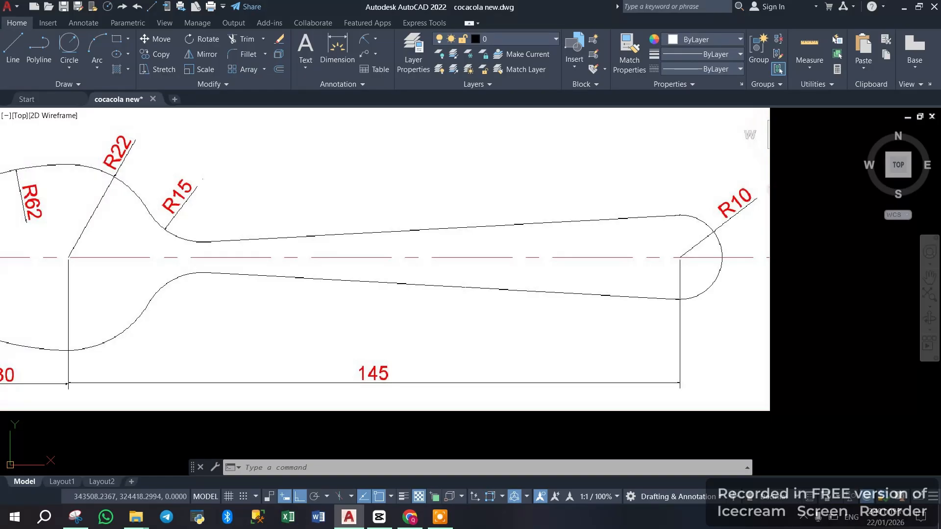
pyautogui.scroll(-2, 411, 313)
pyautogui.scroll(5, 615, 268)
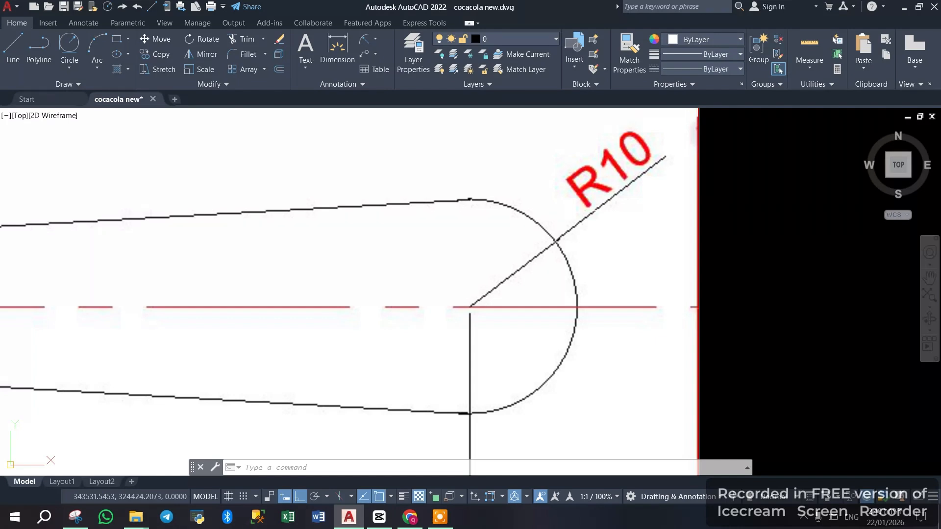
pyautogui.scroll(-6, 611, 237)
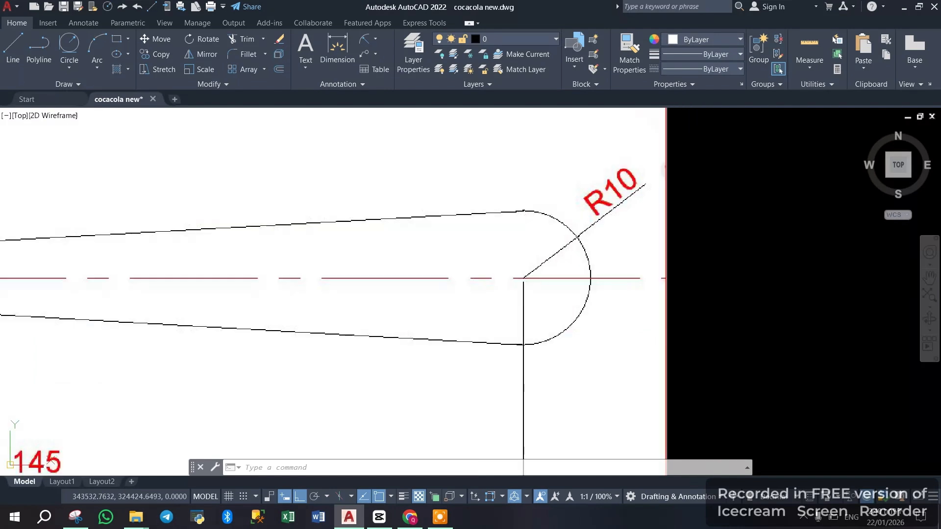
pyautogui.scroll(2, 454, 232)
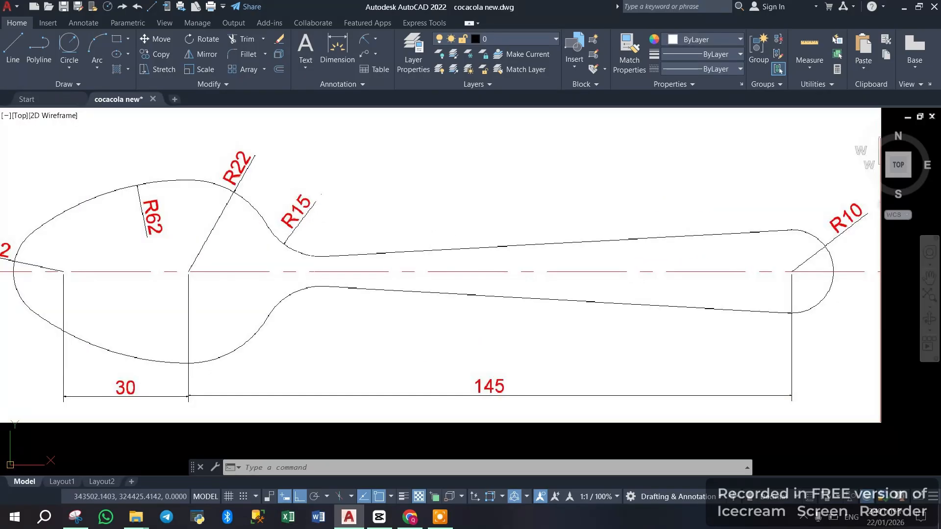
pyautogui.scroll(1, 316, 252)
pyautogui.scroll(-2, 435, 278)
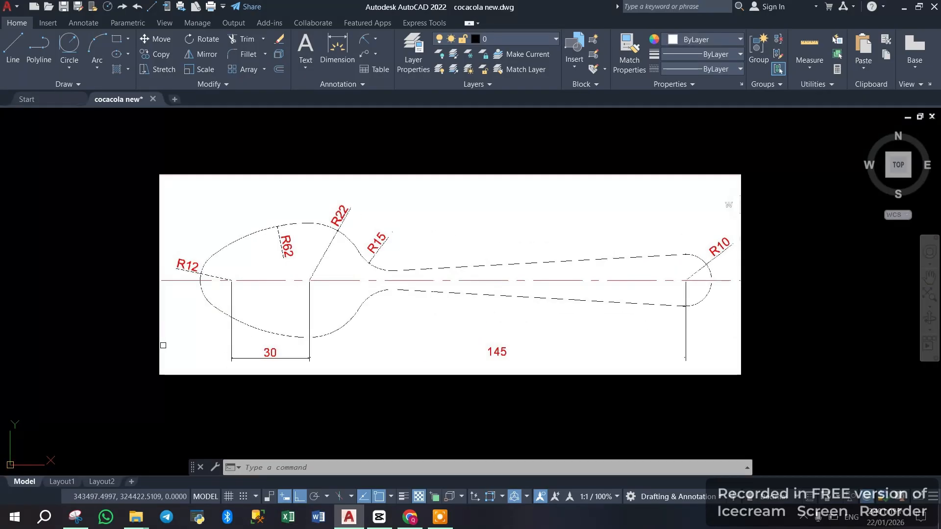
pyautogui.scroll(1, 438, 270)
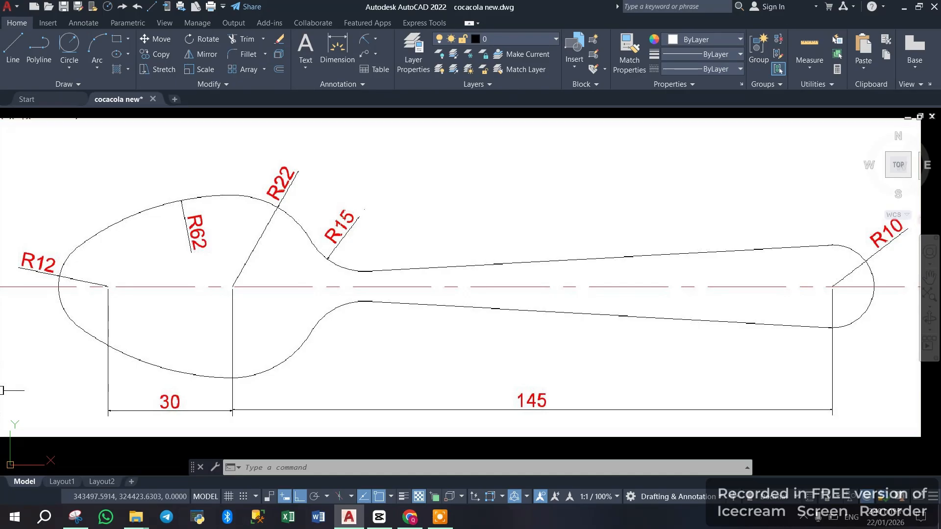
pyautogui.scroll(3, 335, 233)
pyautogui.scroll(-4, 326, 239)
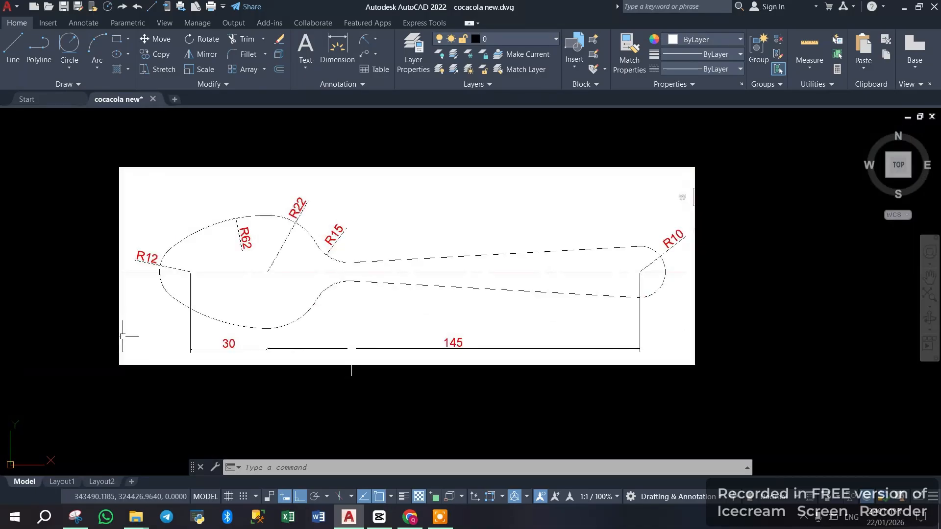
# Draw a centre-radius circle of radius 12 in the empty space below the reference image for the spoon's bowl tip
pyautogui.scroll(-4, 414, 322)
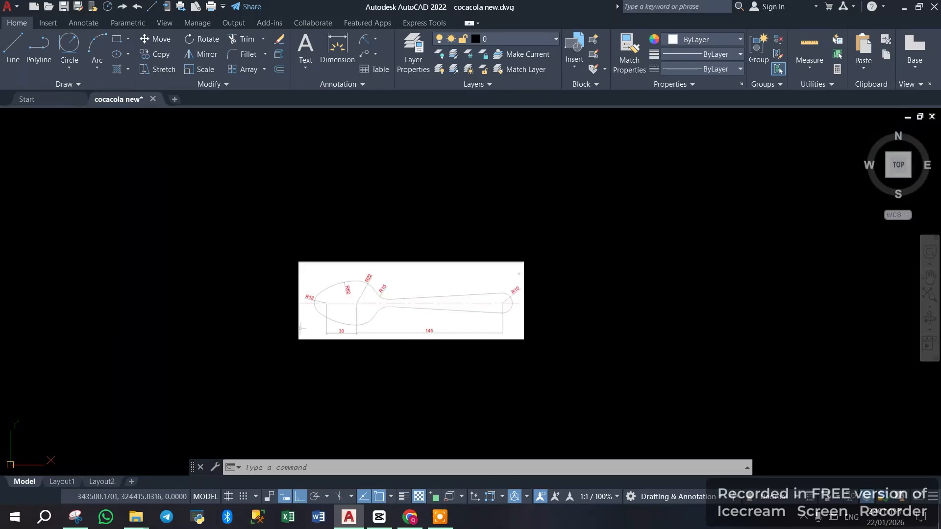
pyautogui.scroll(7, 357, 304)
pyautogui.scroll(-5, 223, 338)
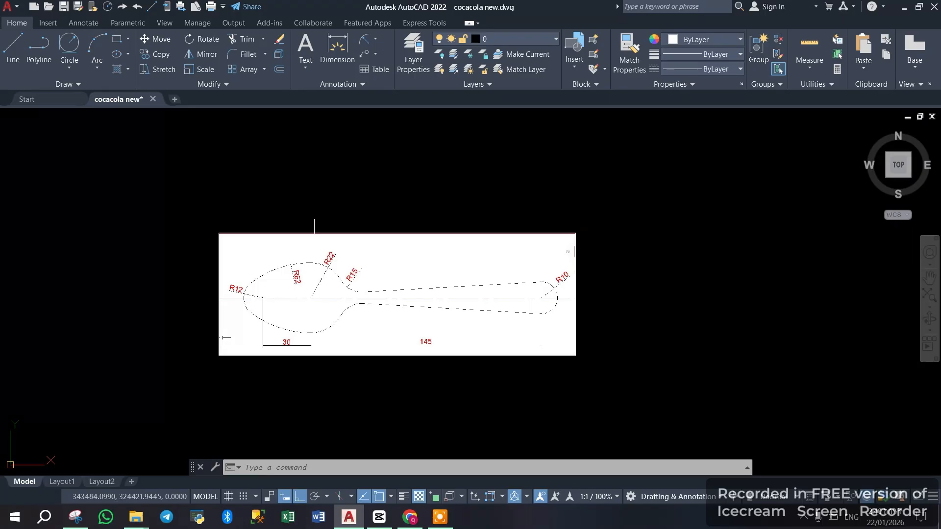
pyautogui.scroll(-5, 361, 372)
pyautogui.scroll(4, 362, 354)
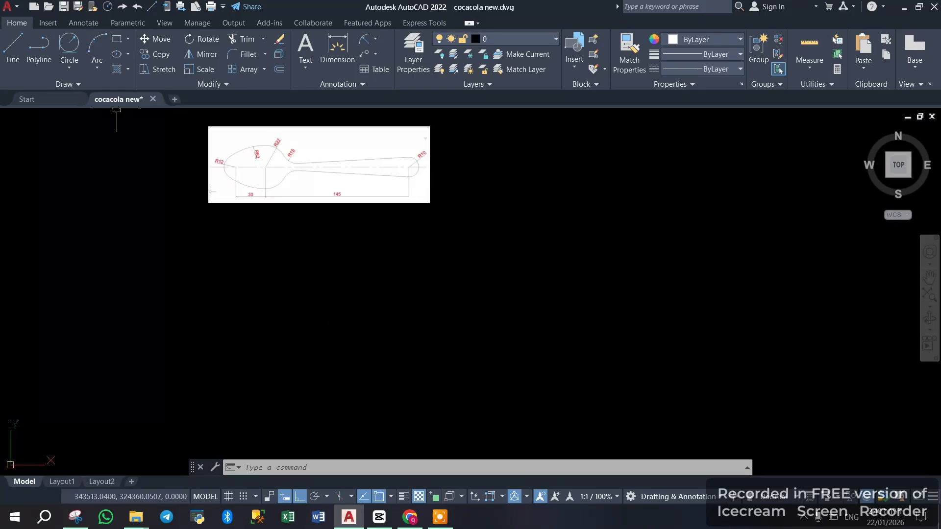
pyautogui.click(70, 69)
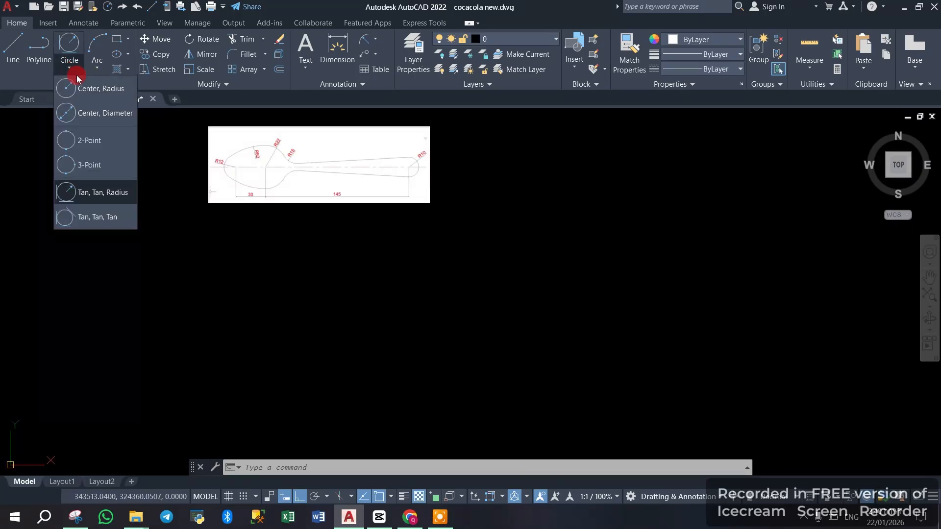
pyautogui.click(100, 90)
pyautogui.click(274, 334)
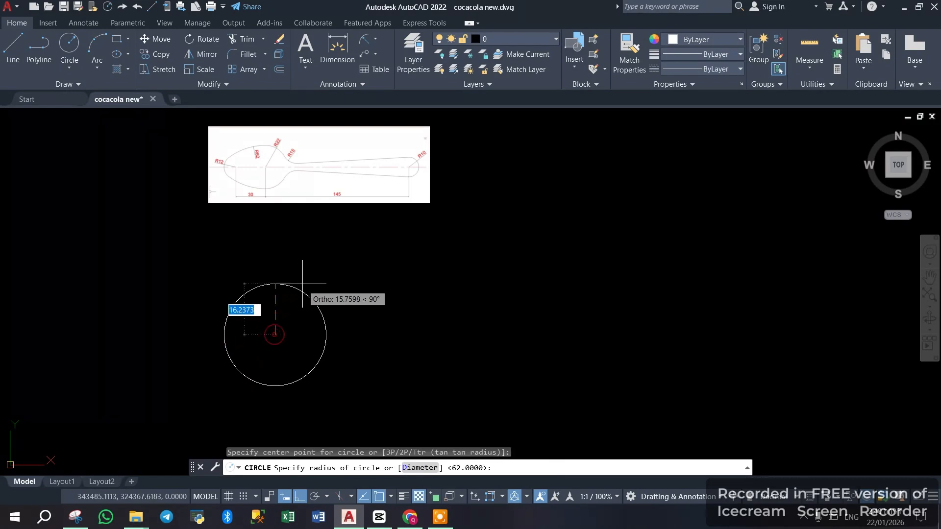
pyautogui.write('12')
pyautogui.press('Return')
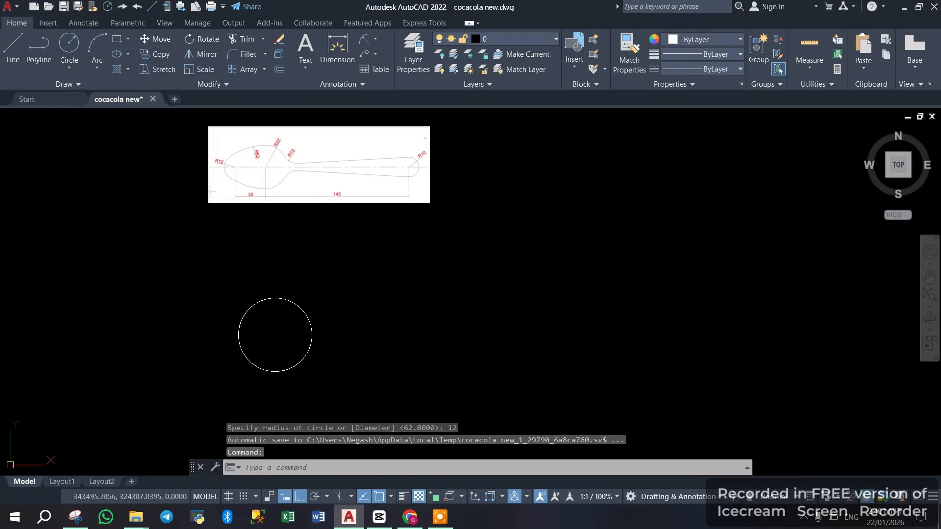
# Draw a horizontal line 30 units long to the right from the centre of the radius 12 circle
pyautogui.scroll(4, 211, 191)
pyautogui.scroll(-2, 151, 234)
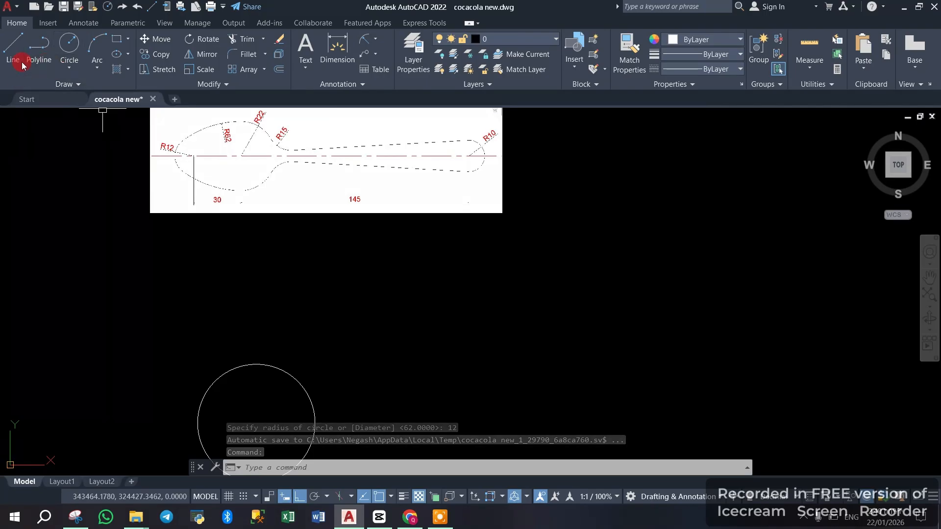
pyautogui.click(15, 49)
pyautogui.scroll(-2, 338, 362)
pyautogui.scroll(2, 314, 399)
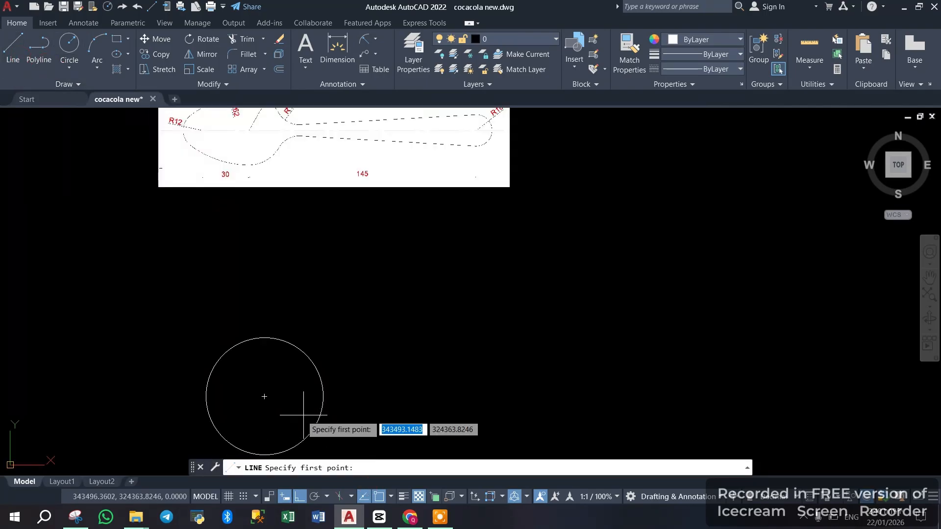
pyautogui.click(264, 396)
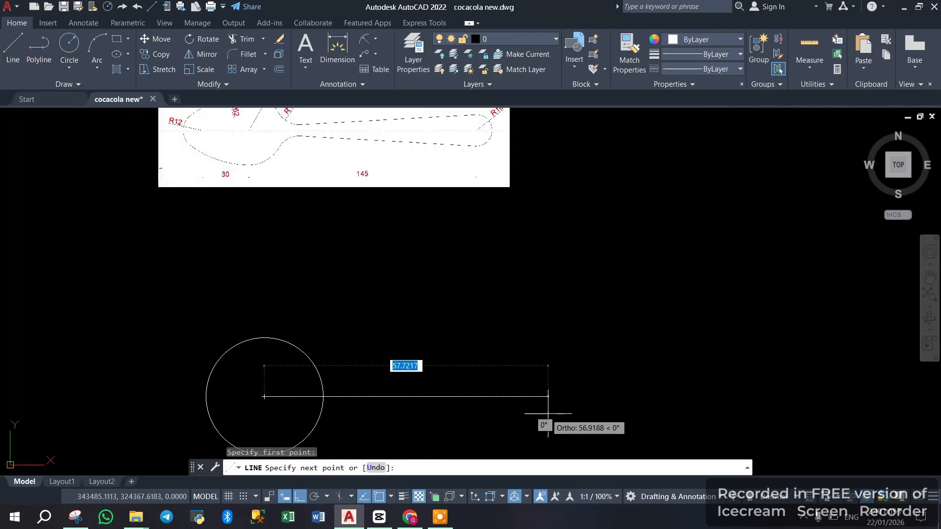
pyautogui.write('30')
pyautogui.press('Return')
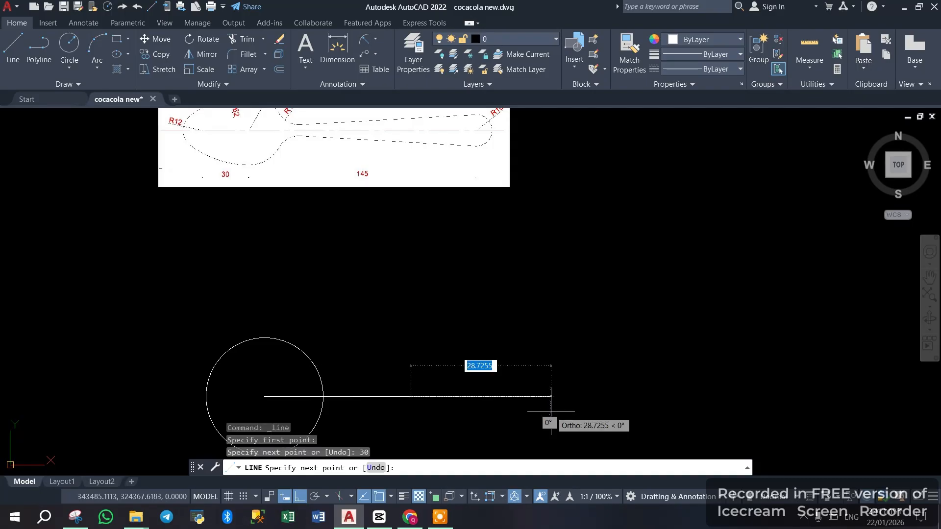
pyautogui.rightClick(451, 294)
pyautogui.click(475, 303)
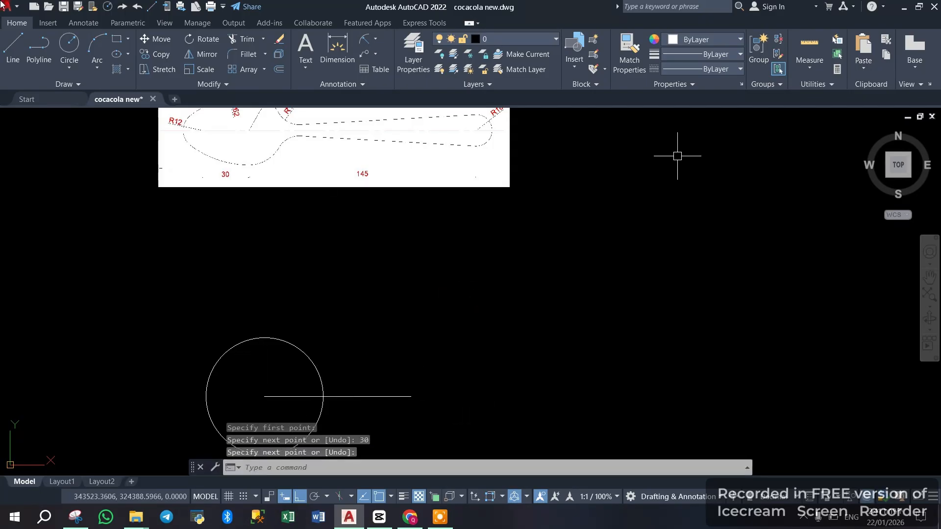
# Draw a centre-radius circle of radius 22 centred on the right end of the 30-unit line
pyautogui.click(69, 44)
pyautogui.scroll(-1, 272, 212)
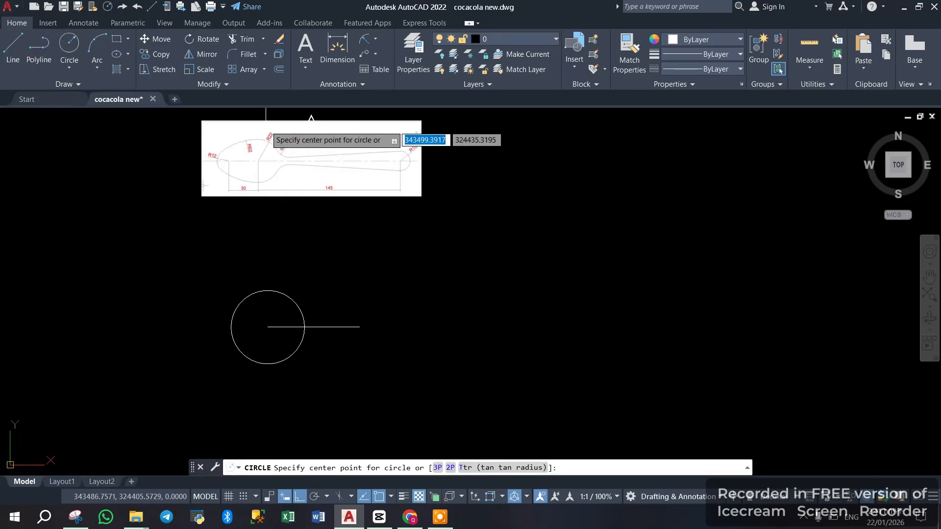
pyautogui.scroll(3, 264, 147)
pyautogui.scroll(-3, 264, 147)
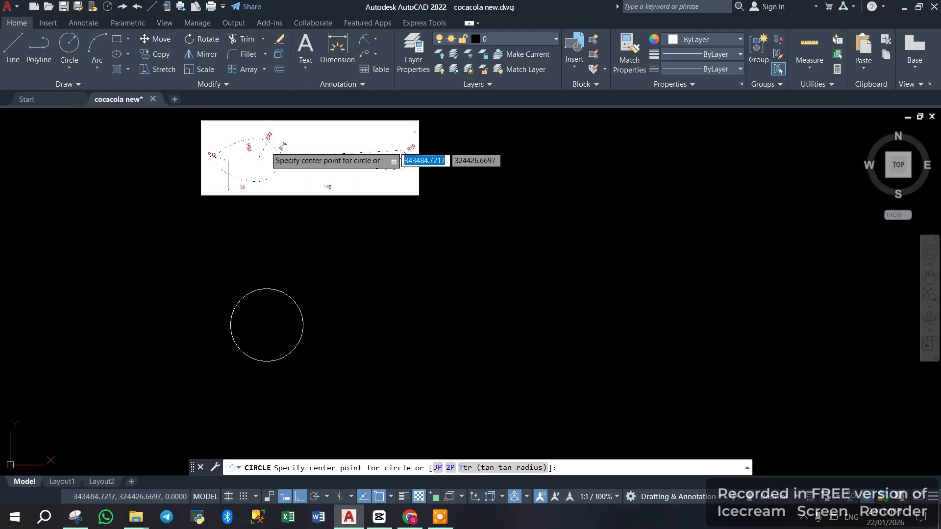
pyautogui.click(357, 325)
pyautogui.write('22')
pyautogui.press('Return')
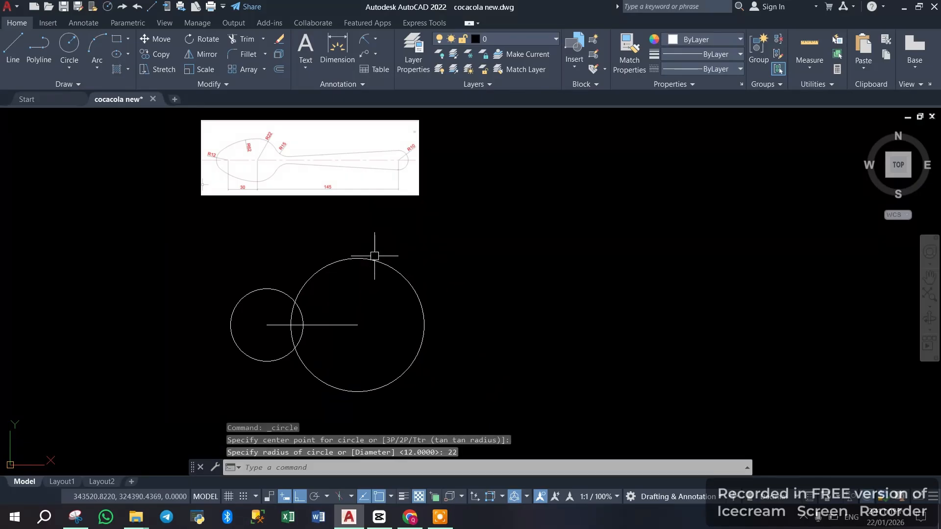
# Draw a horizontal line 145 units long to the right from the centre of the radius 22 circle
pyautogui.scroll(-2, 364, 276)
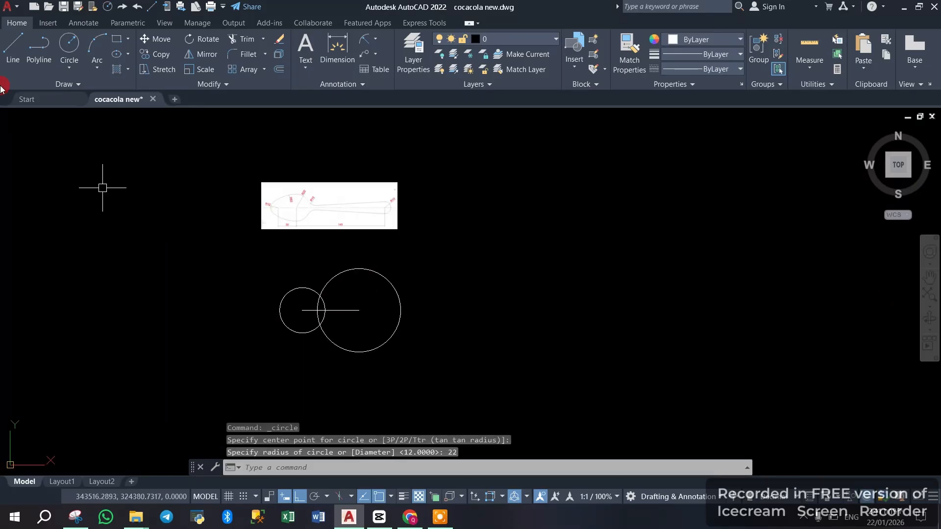
pyautogui.click(12, 45)
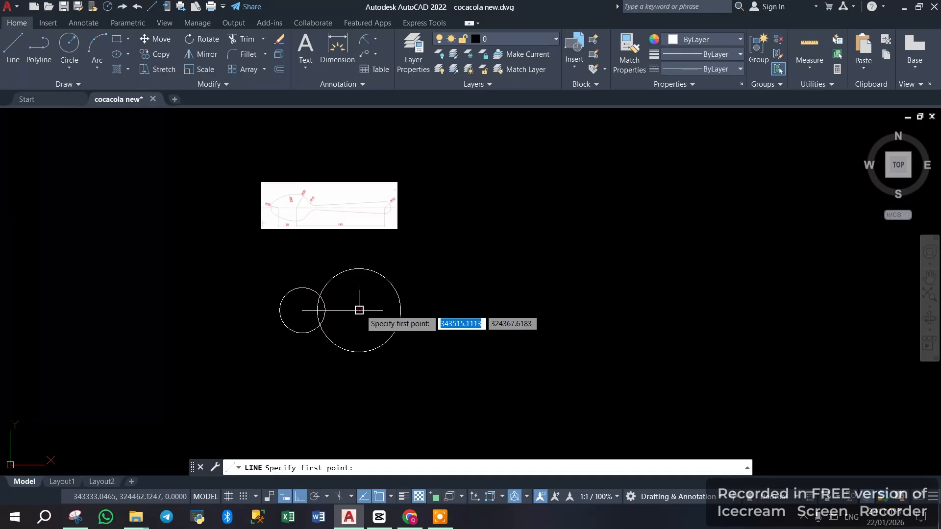
pyautogui.click(359, 310)
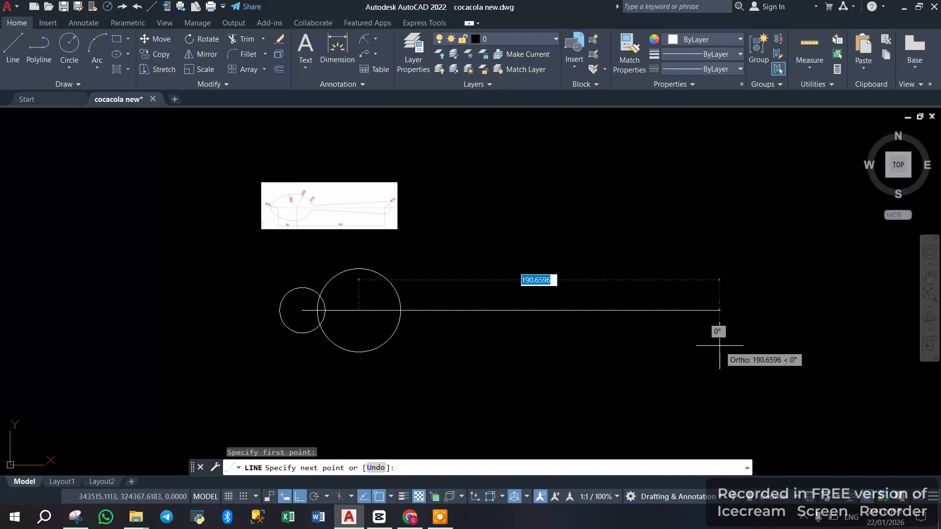
pyautogui.write('145')
pyautogui.press('Return')
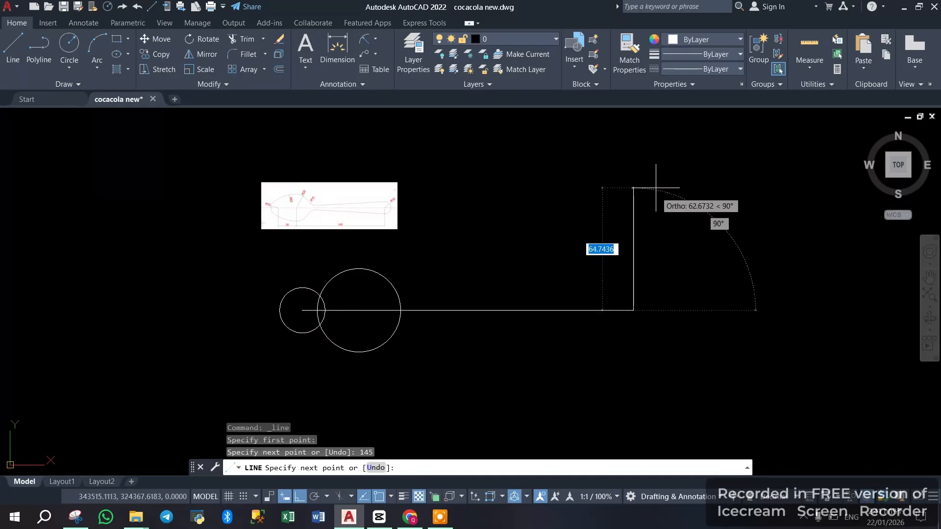
pyautogui.rightClick(655, 190)
pyautogui.click(655, 197)
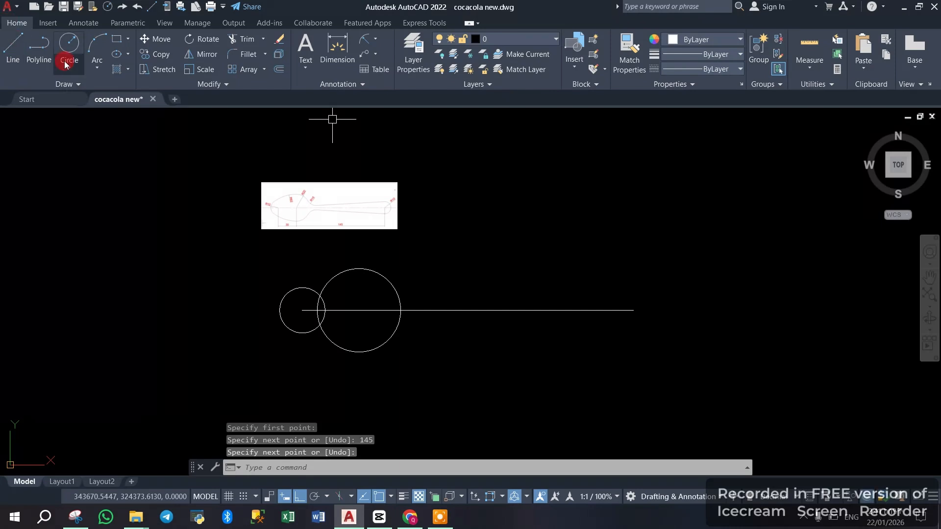
# Draw a centre-radius circle of radius 10 at the right end of the 145-unit line for the handle end
pyautogui.click(69, 42)
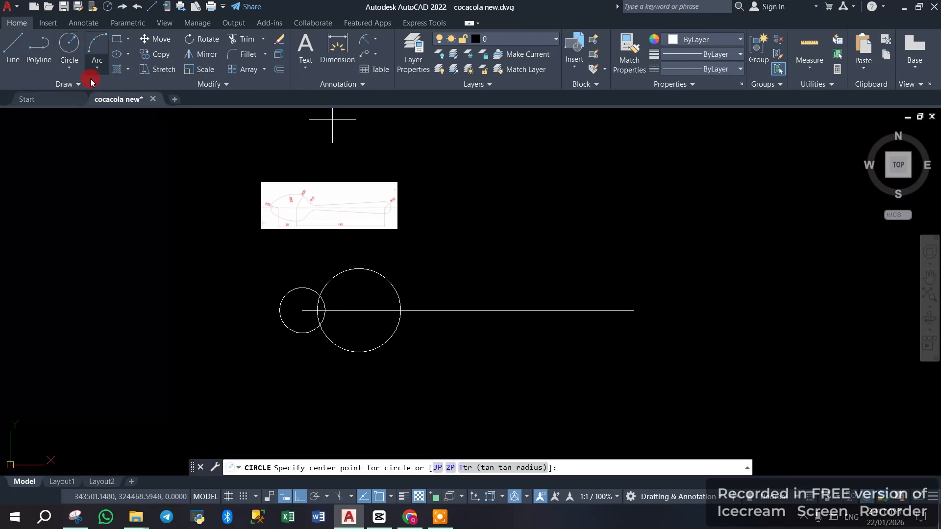
pyautogui.click(633, 310)
pyautogui.write('10')
pyautogui.press('Return')
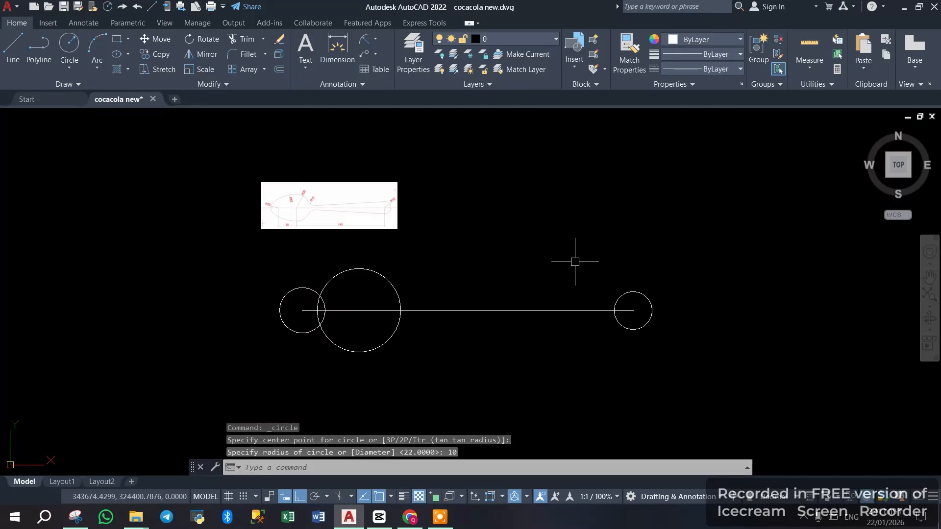
# Extend the centreline with a horizontal line about 45 units long to the left from the centre of the radius 12 circle
pyautogui.click(13, 48)
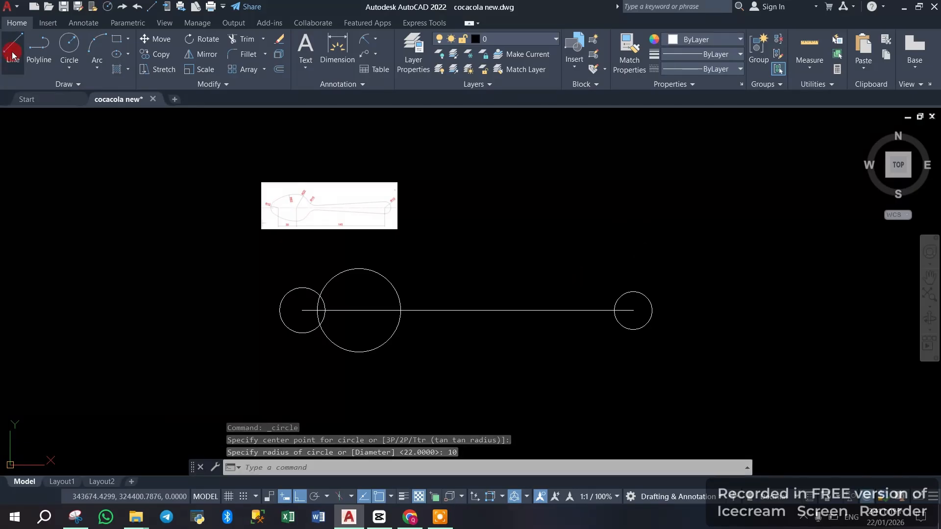
pyautogui.click(302, 310)
pyautogui.click(218, 310)
pyautogui.rightClick(226, 253)
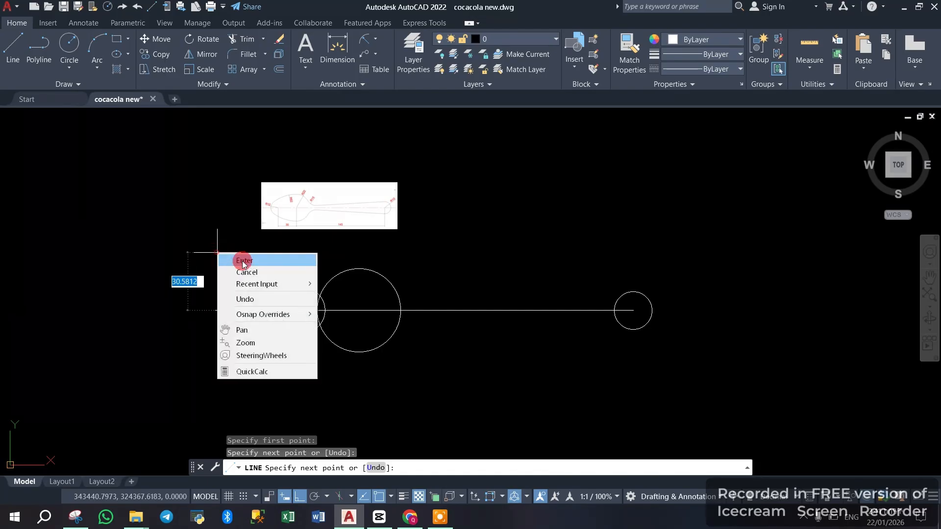
pyautogui.click(240, 261)
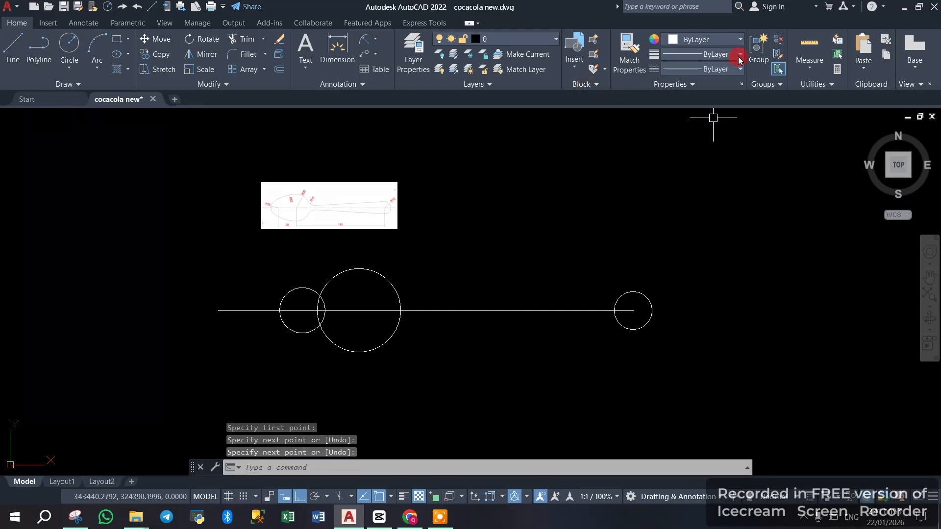
pyautogui.click(740, 39)
pyautogui.click(739, 40)
pyautogui.click(740, 39)
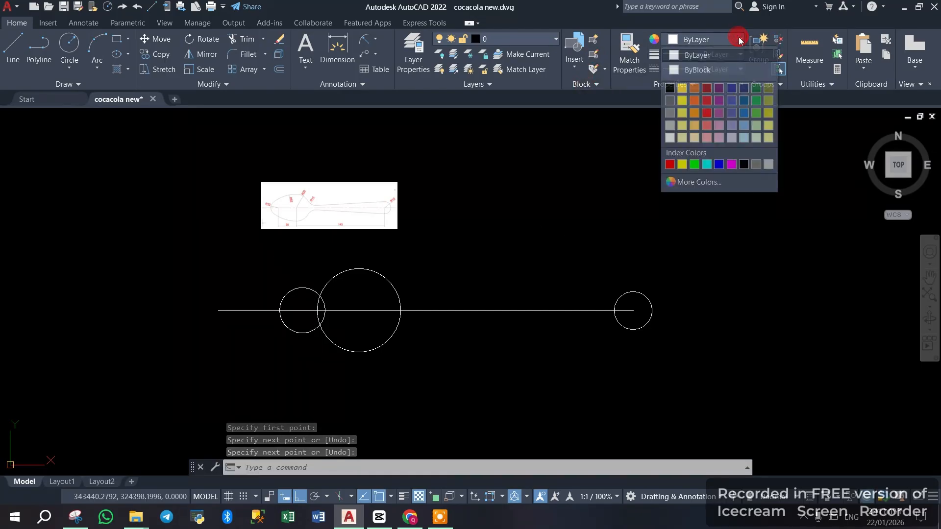
pyautogui.click(740, 39)
pyautogui.scroll(2, 350, 268)
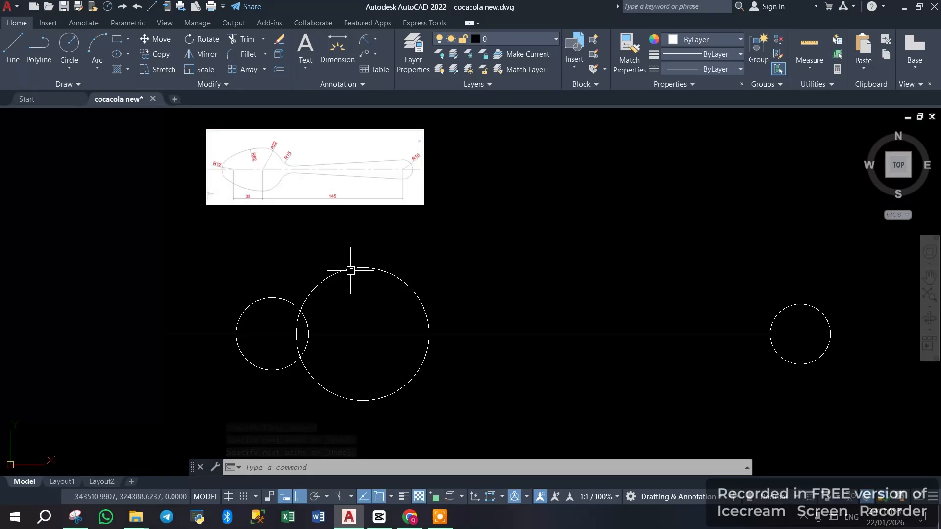
pyautogui.scroll(-2, 384, 325)
pyautogui.scroll(4, 384, 325)
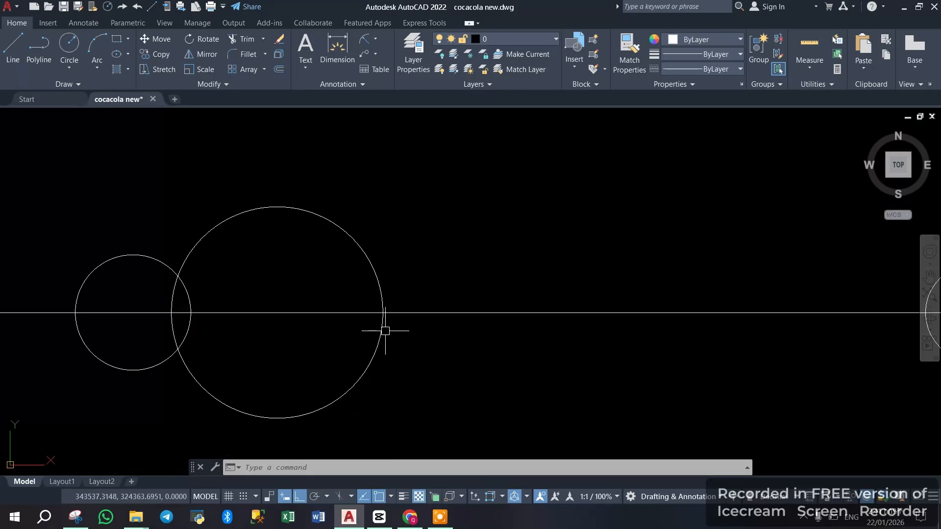
pyautogui.scroll(-2, 334, 281)
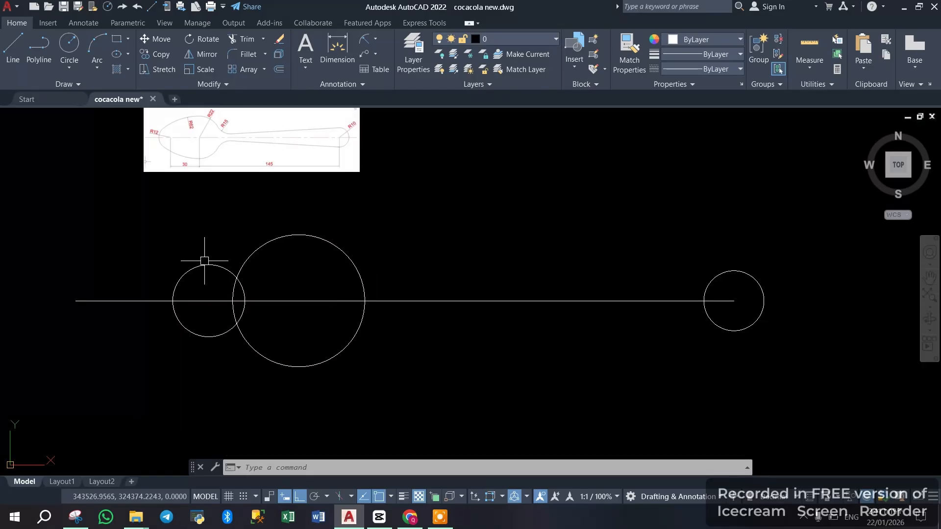
pyautogui.scroll(2, 204, 260)
pyautogui.scroll(-2, 315, 288)
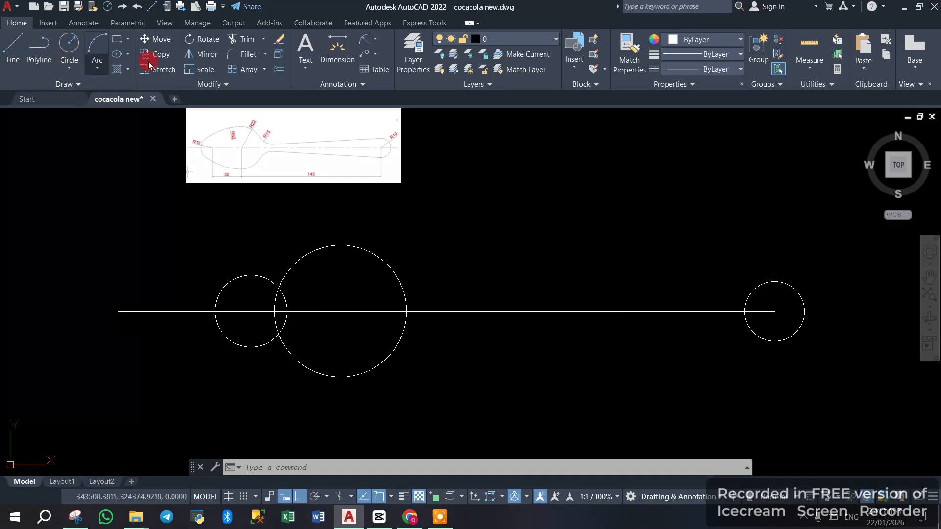
# Trim away the lower halves of the radius 12 and radius 22 circles below the centreline
pyautogui.click(245, 40)
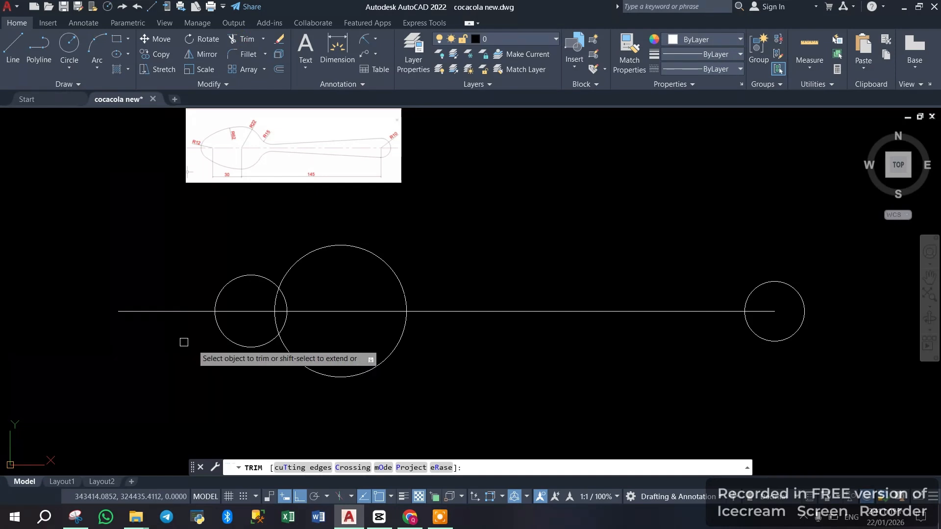
pyautogui.click(198, 325)
pyautogui.click(455, 332)
pyautogui.press('Return')
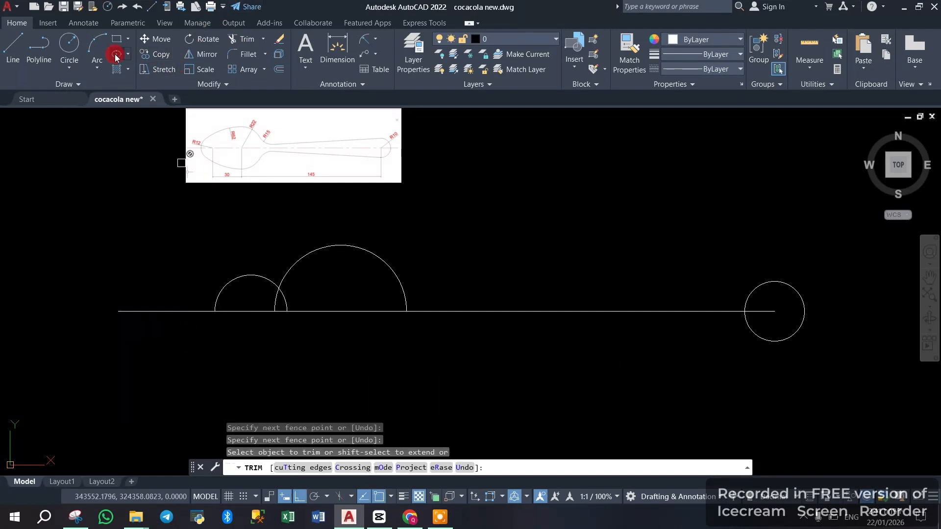
# Draw a tangent-tangent-radius circle of radius 62 touching the upper sides of the radius 12 and radius 22 arcs
pyautogui.click(69, 68)
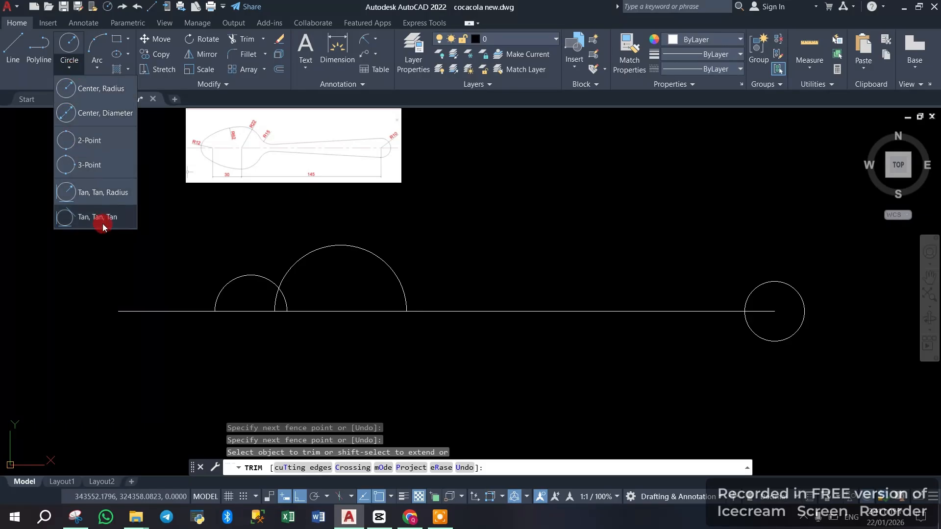
pyautogui.click(97, 196)
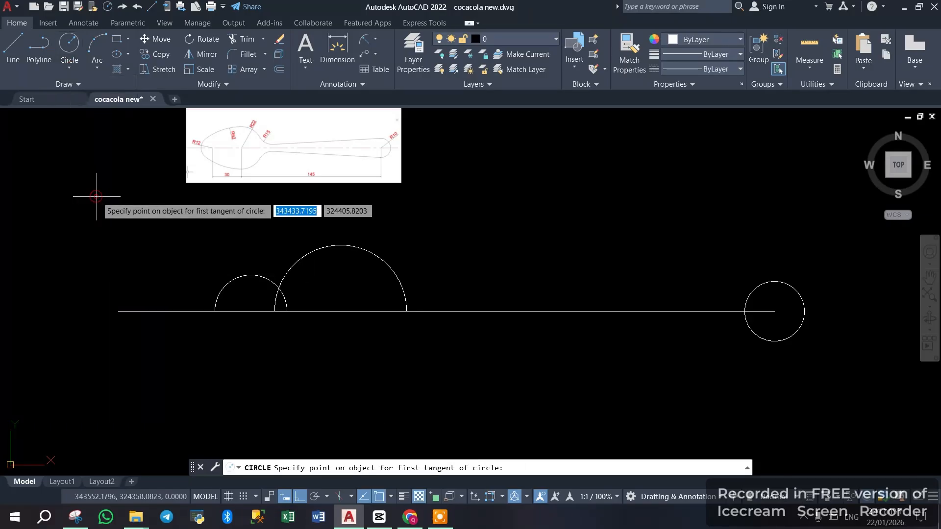
pyautogui.scroll(2, 232, 270)
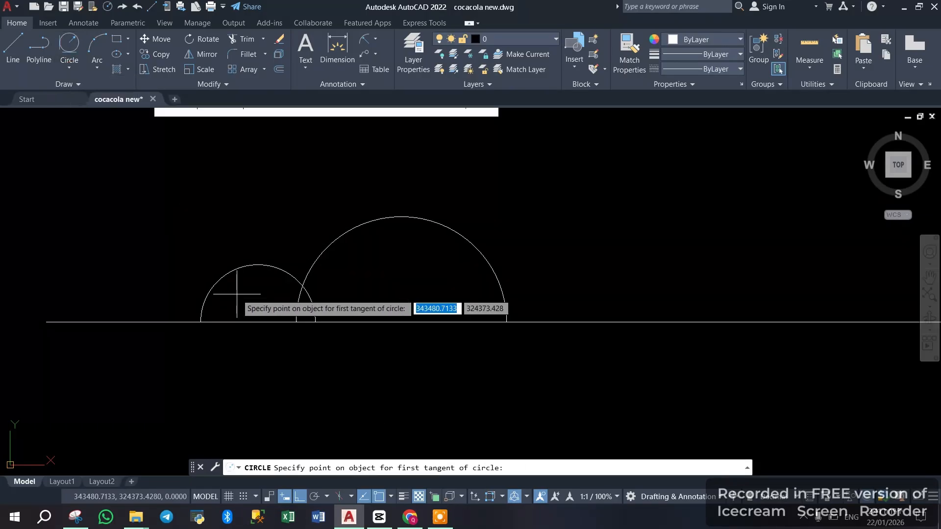
pyautogui.click(216, 274)
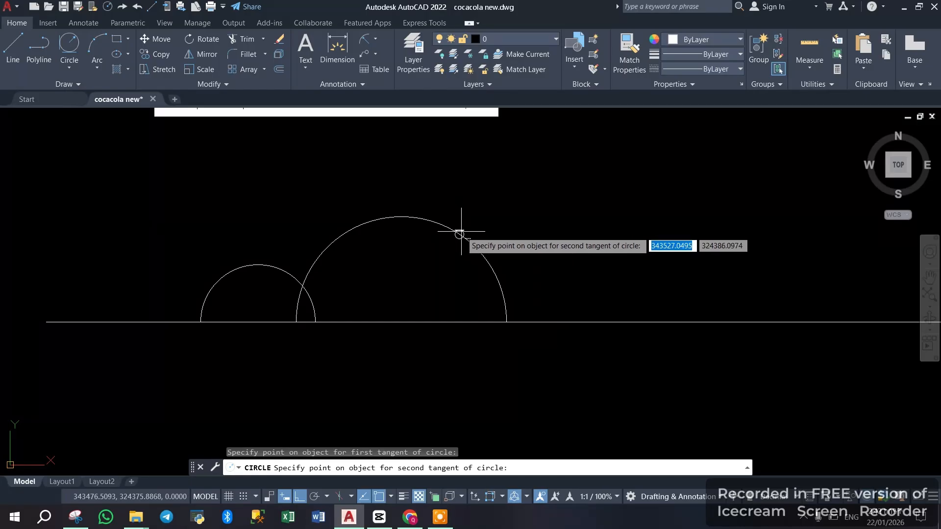
pyautogui.click(455, 214)
pyautogui.click(422, 457)
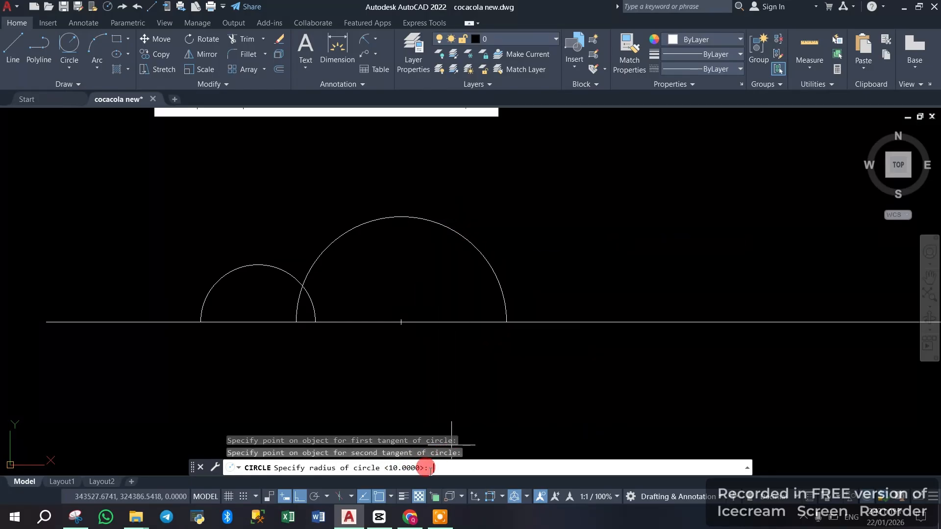
pyautogui.press('Return')
# Examine where the radius 62 circle meets the two smaller arcs and compare it with the reference spoon's bowl outline
pyautogui.scroll(-3, 340, 358)
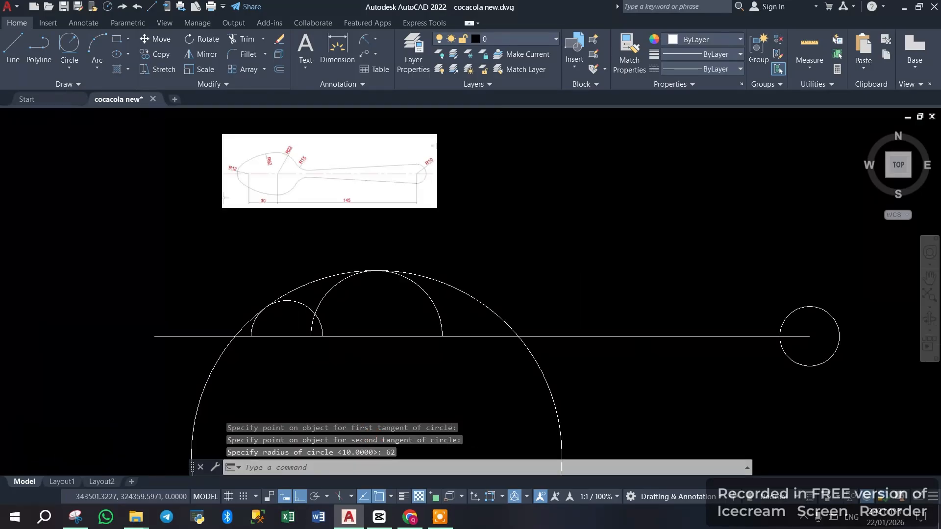
pyautogui.scroll(2, 324, 341)
pyautogui.scroll(-2, 344, 314)
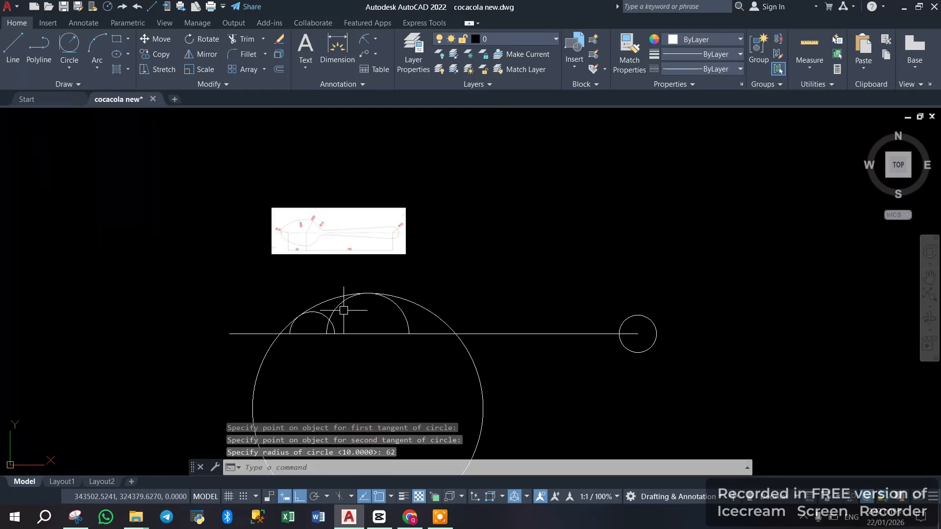
pyautogui.scroll(2, 324, 323)
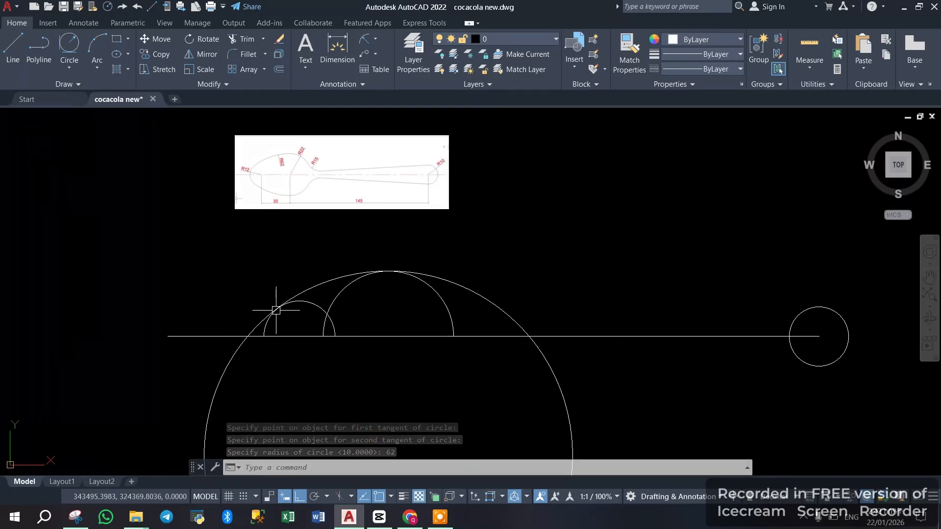
pyautogui.scroll(2, 276, 309)
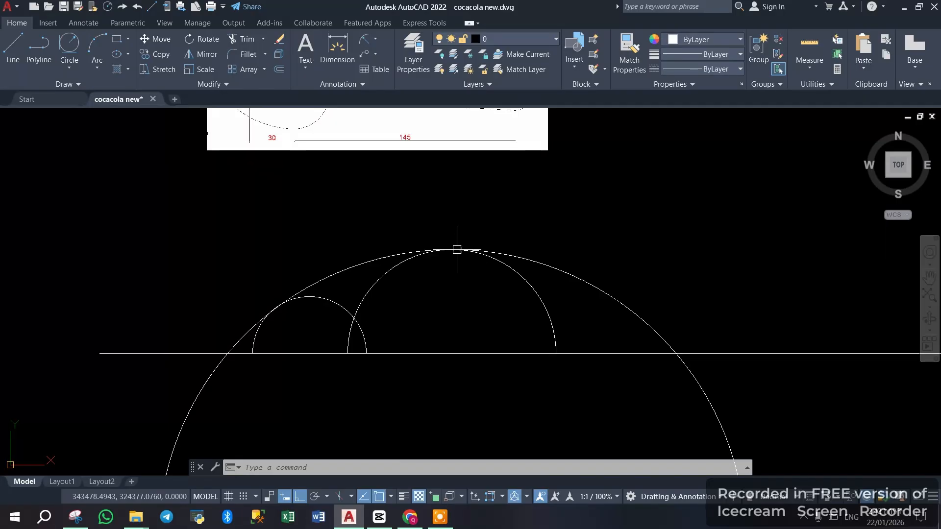
pyautogui.scroll(-1, 440, 252)
pyautogui.scroll(-1, 426, 274)
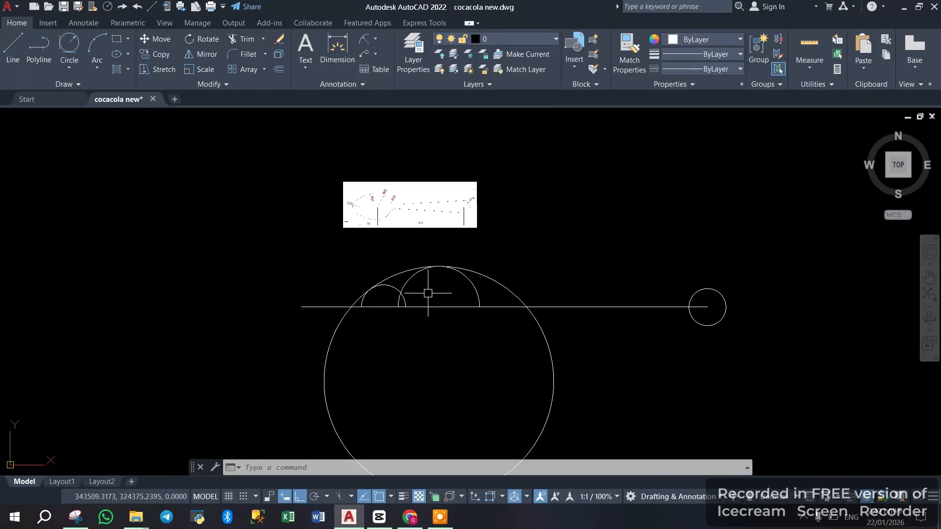
pyautogui.scroll(1, 451, 334)
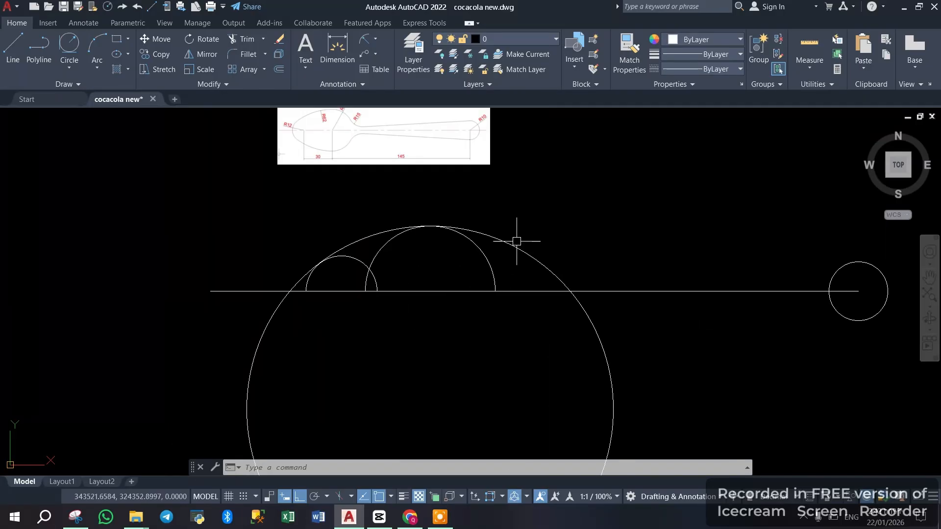
pyautogui.scroll(2, 513, 249)
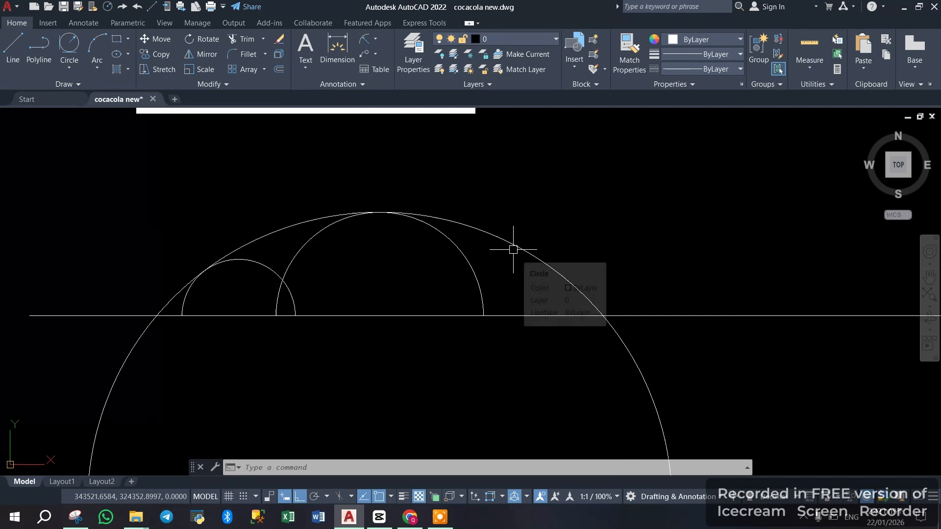
# Draw a vertical line from the top of the radius 12 arc down to its centre on the centreline
pyautogui.click(15, 54)
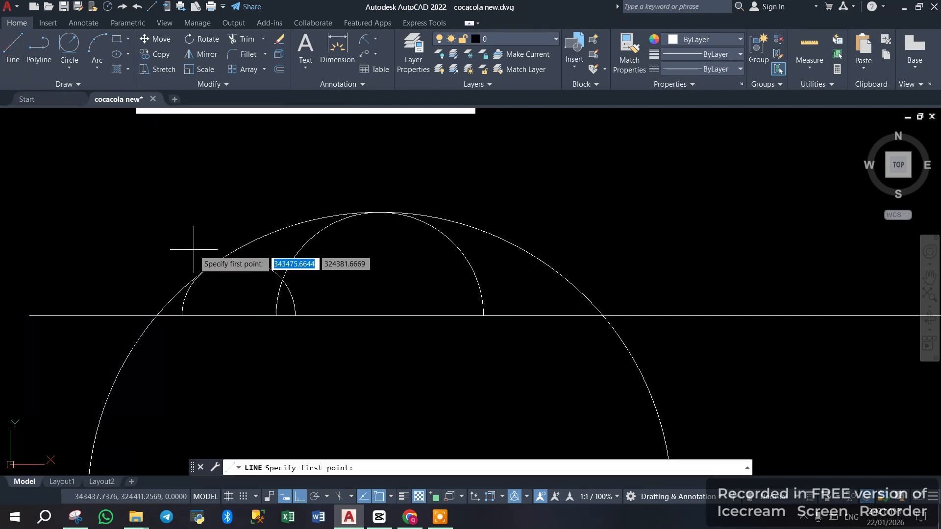
pyautogui.scroll(4, 223, 292)
pyautogui.click(262, 206)
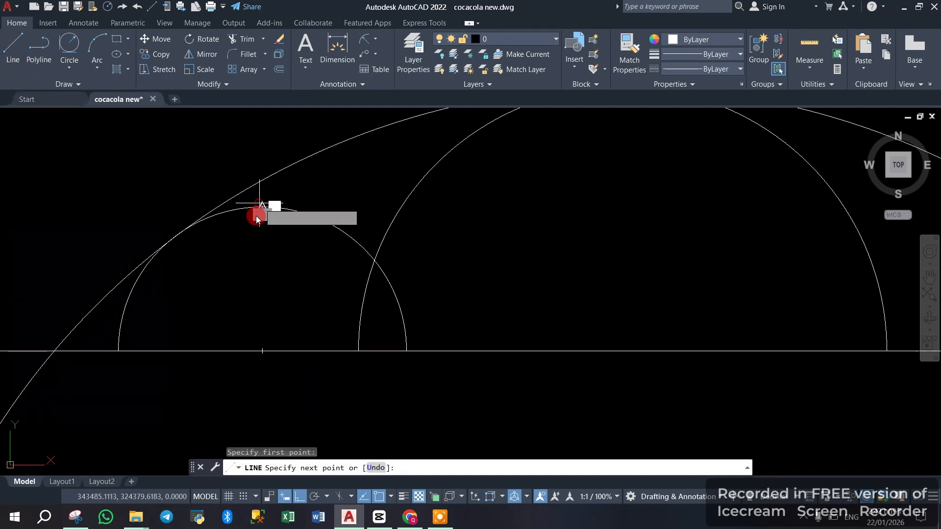
pyautogui.click(262, 351)
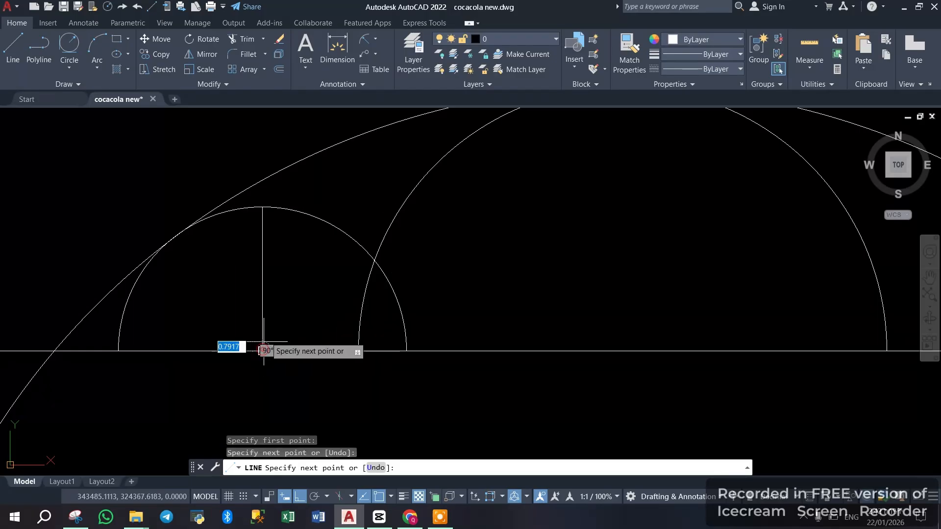
pyautogui.rightClick(301, 293)
pyautogui.click(314, 299)
# Draw a vertical line from the top of the radius 22 arc down to its centre on the centreline
pyautogui.click(11, 59)
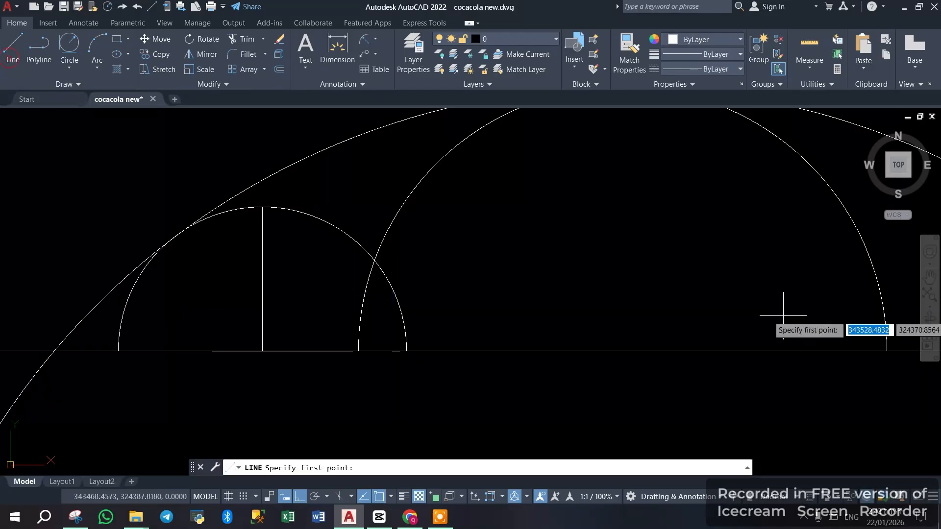
pyautogui.scroll(-4, 781, 311)
pyautogui.scroll(2, 710, 211)
pyautogui.click(704, 220)
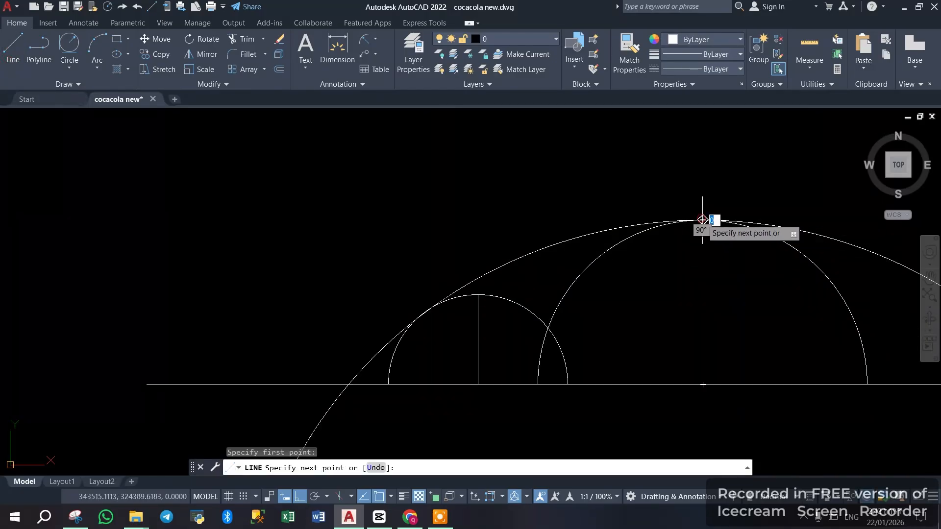
pyautogui.click(702, 385)
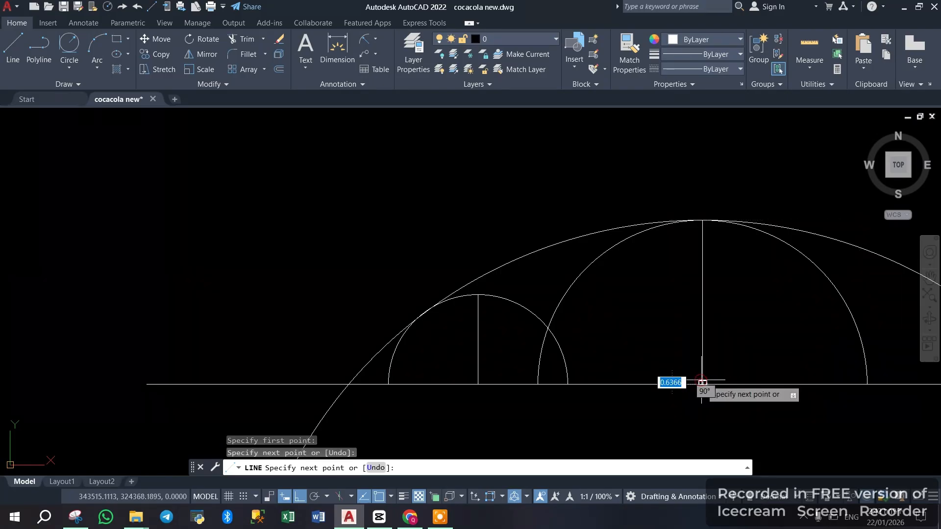
pyautogui.rightClick(715, 336)
pyautogui.click(764, 342)
pyautogui.scroll(-4, 509, 316)
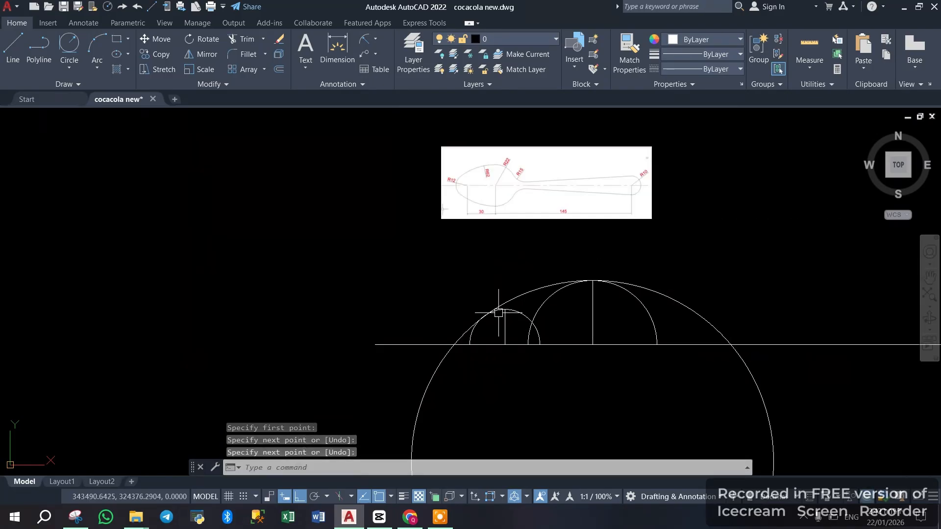
# Delete the radius 62 circle that touches the two smaller arcs
pyautogui.click(526, 292)
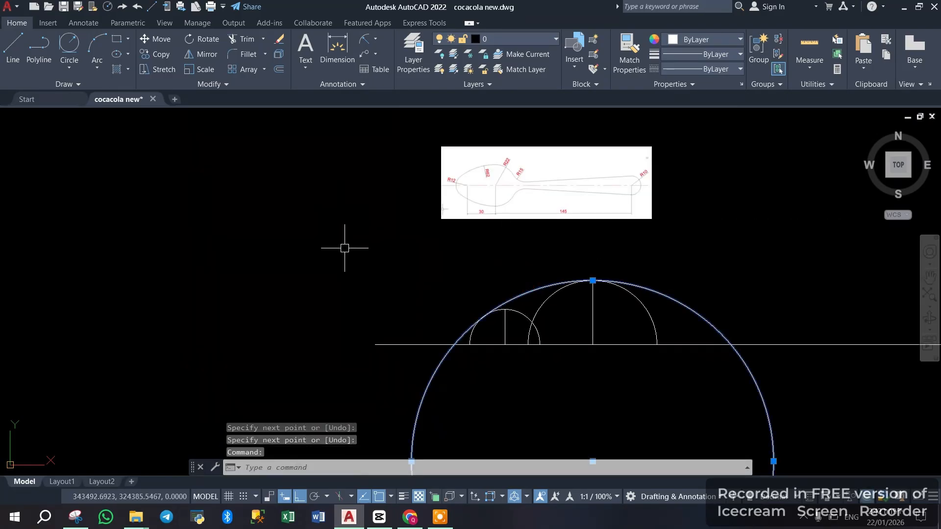
pyautogui.press('Delete')
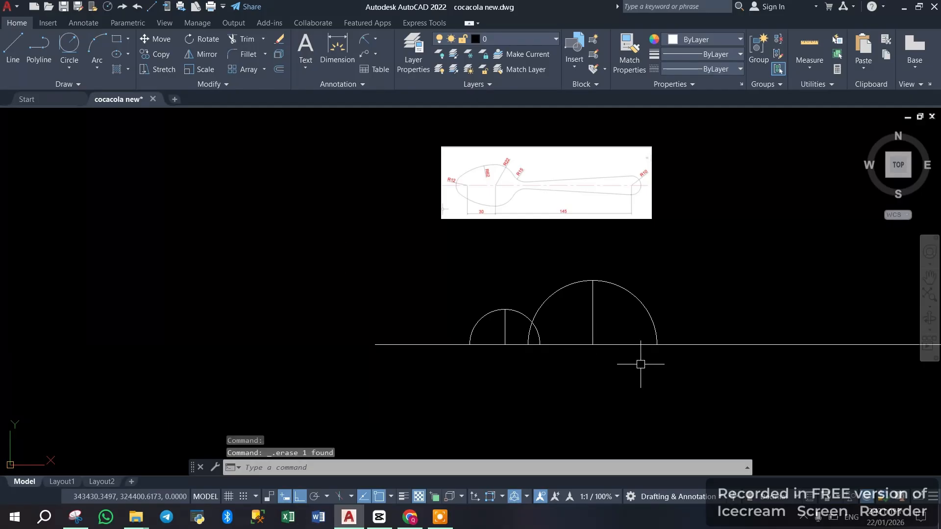
pyautogui.scroll(2, 749, 330)
pyautogui.scroll(2, 580, 294)
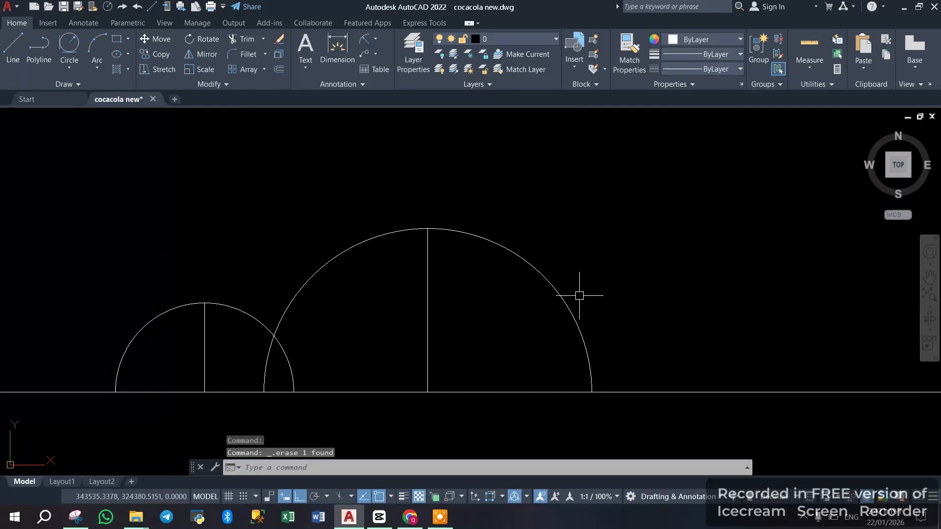
# Try a tangent-tangent-radius circle of radius 62 using the right side of the radius 12 arc and left side of the radius 22 arc, and delete it
pyautogui.click(80, 72)
pyautogui.click(88, 189)
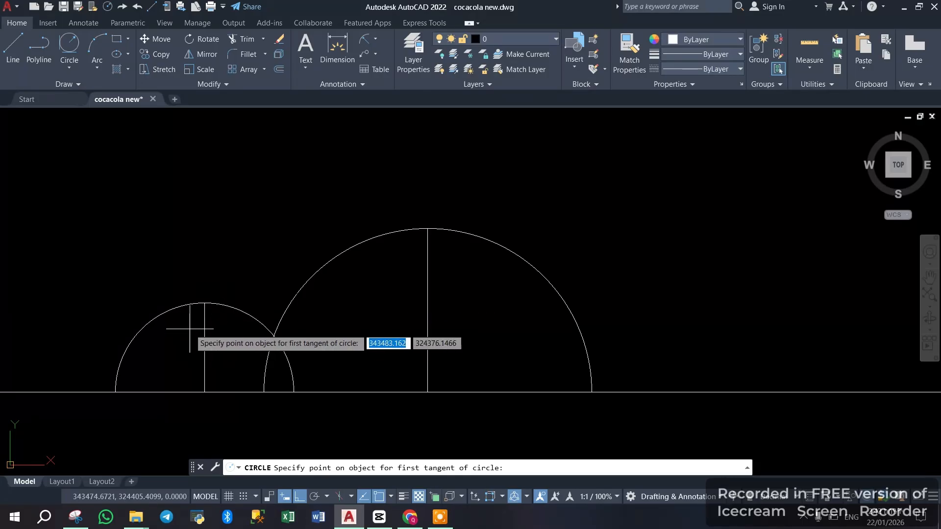
pyautogui.click(245, 313)
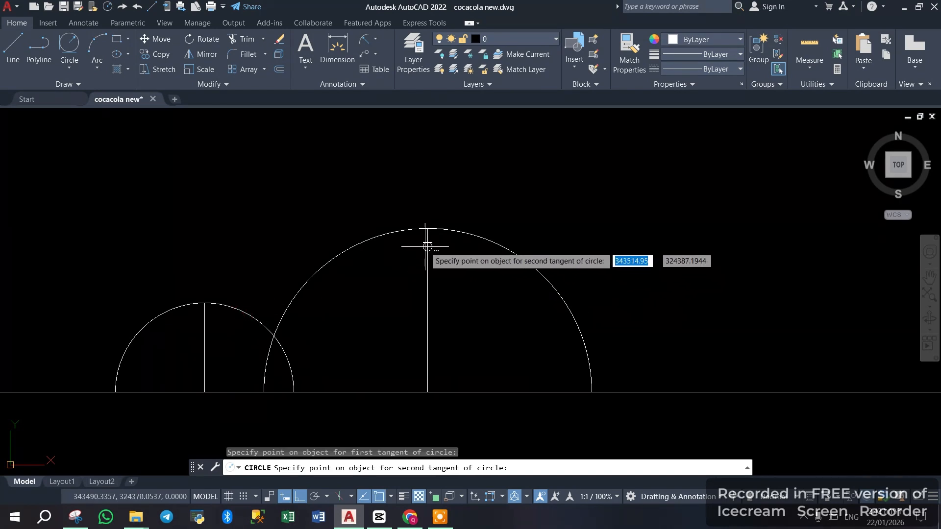
pyautogui.click(313, 275)
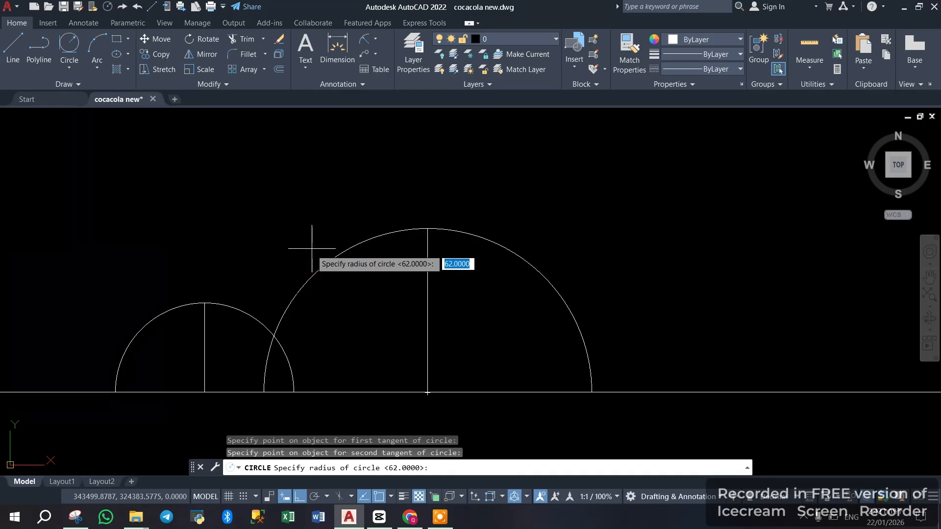
pyautogui.click(392, 468)
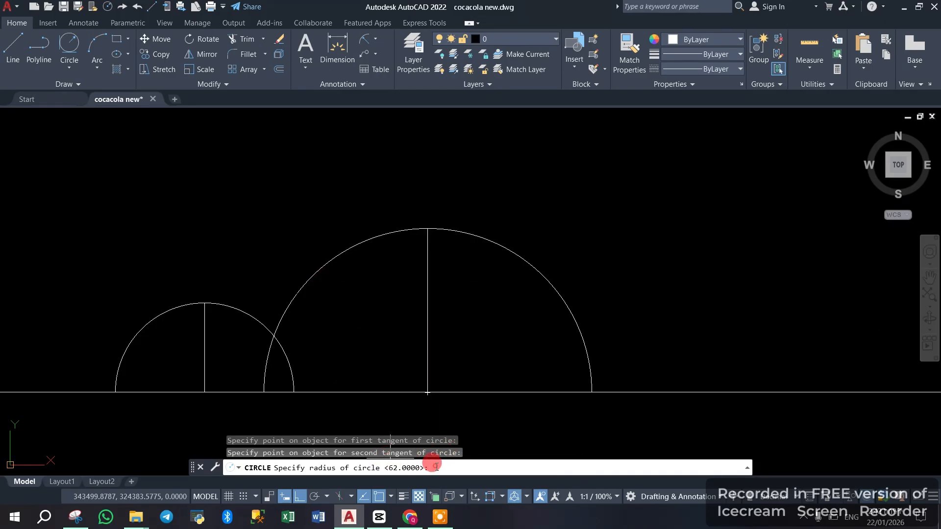
pyautogui.press('Return')
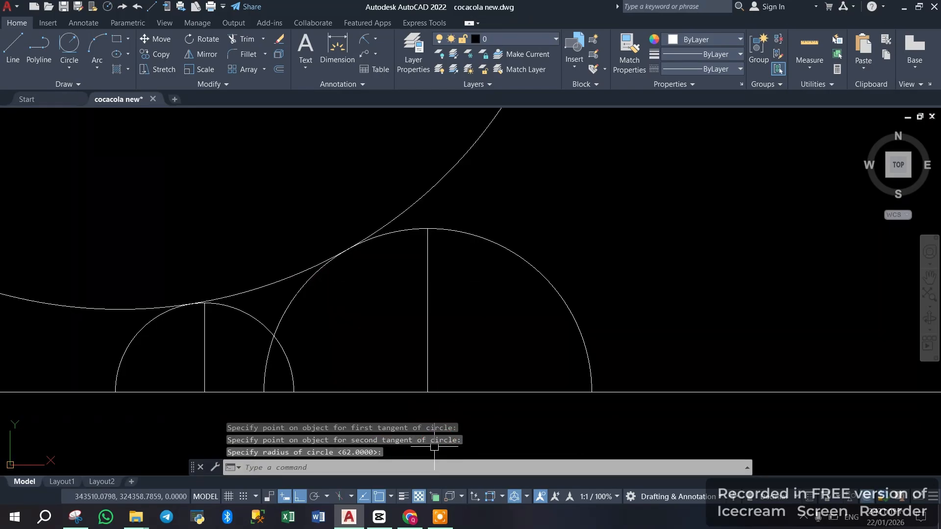
pyautogui.scroll(-5, 415, 295)
pyautogui.scroll(-2, 410, 262)
pyautogui.scroll(2, 412, 262)
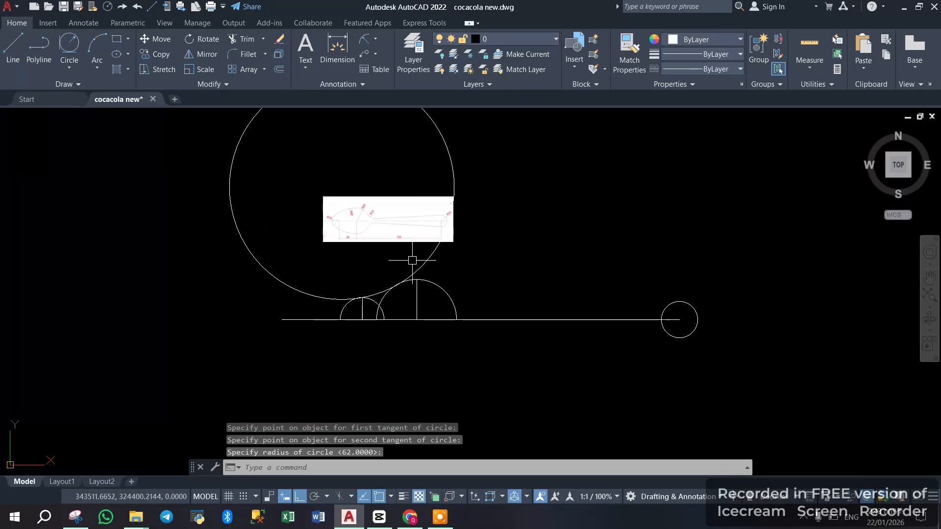
pyautogui.scroll(2, 413, 259)
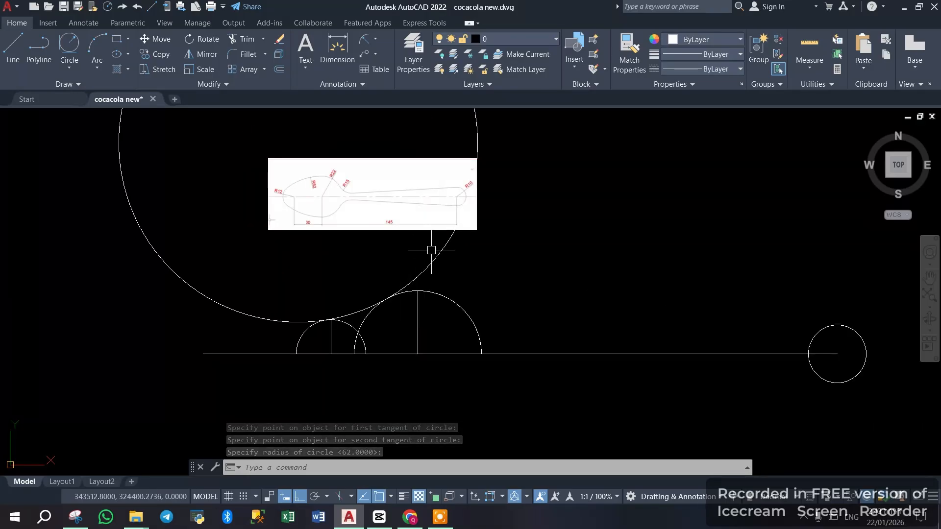
pyautogui.click(435, 257)
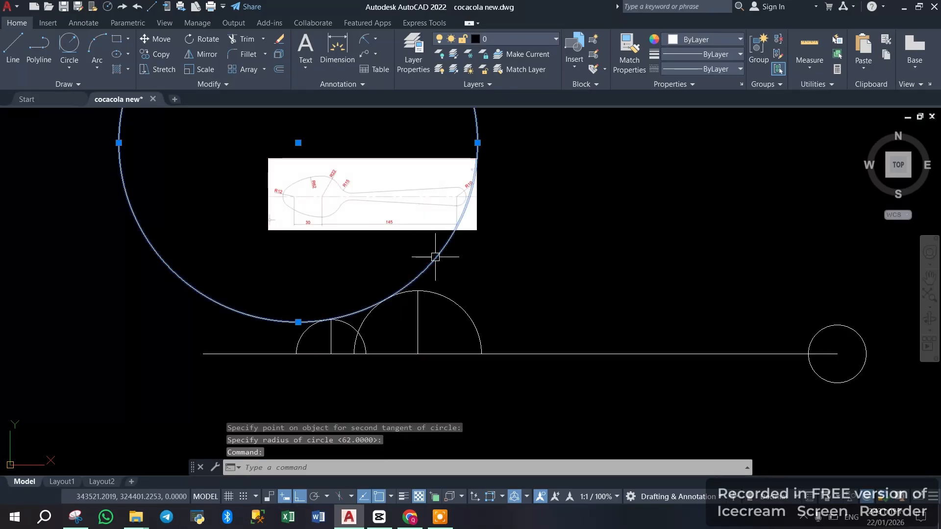
pyautogui.press('Delete')
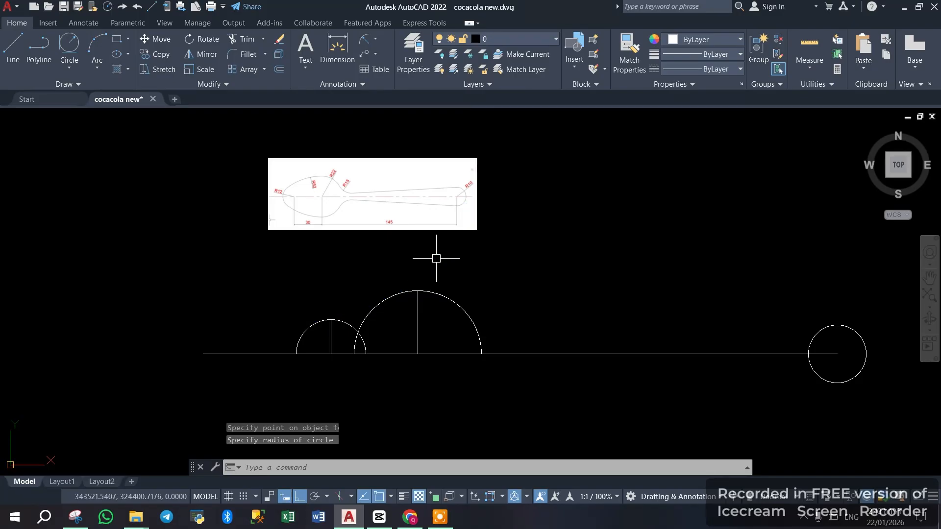
# Draw a tangent-tangent-radius circle of radius 62 enclosing both arcs, using the upper left of the radius 12 arc and upper right of the radius 22 arc
pyautogui.scroll(2, 434, 257)
pyautogui.scroll(2, 433, 256)
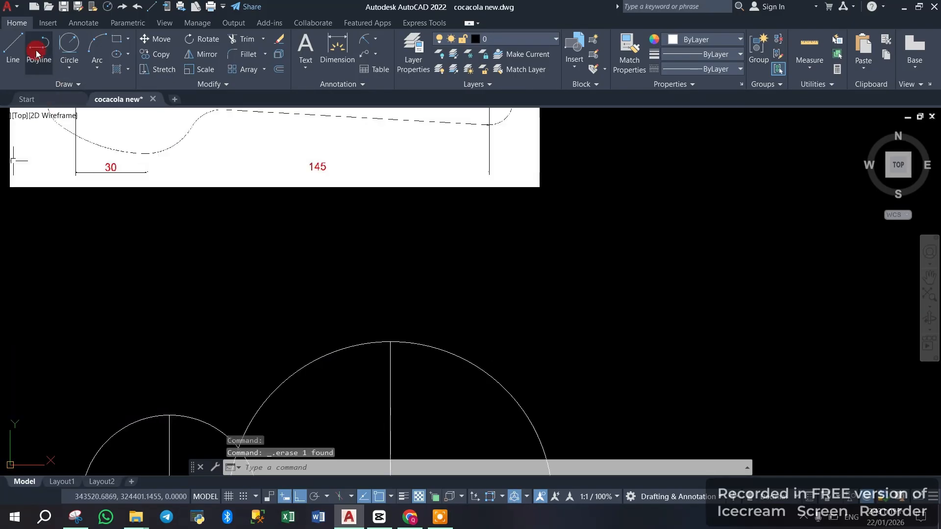
pyautogui.click(68, 45)
pyautogui.scroll(-4, 170, 276)
pyautogui.scroll(4, 145, 361)
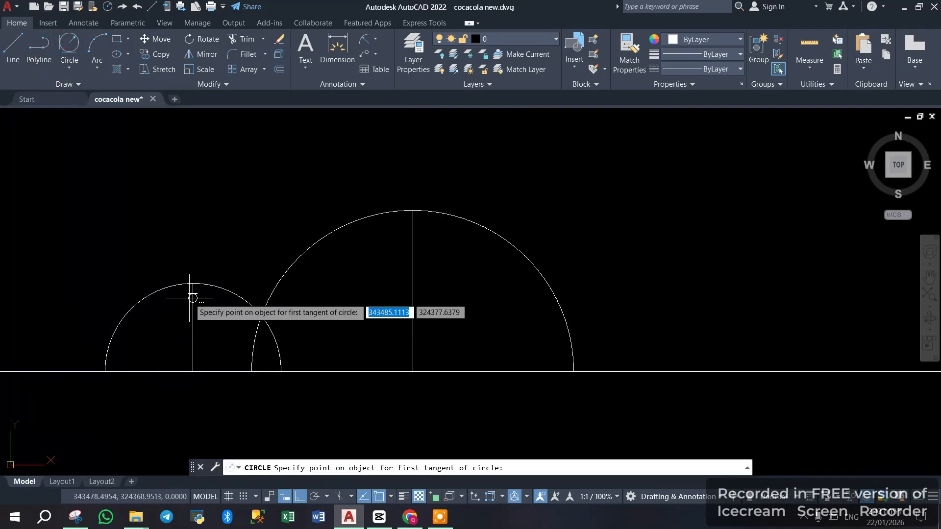
pyautogui.click(143, 296)
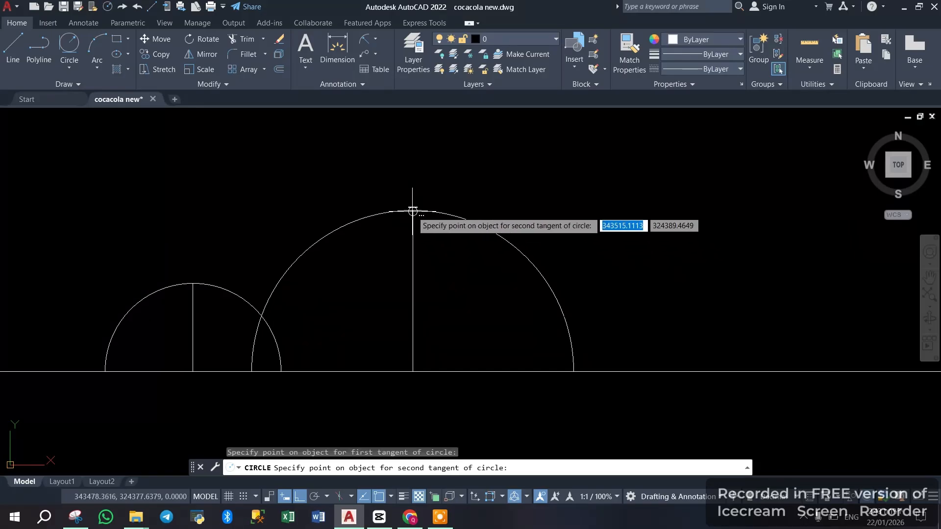
pyautogui.click(490, 229)
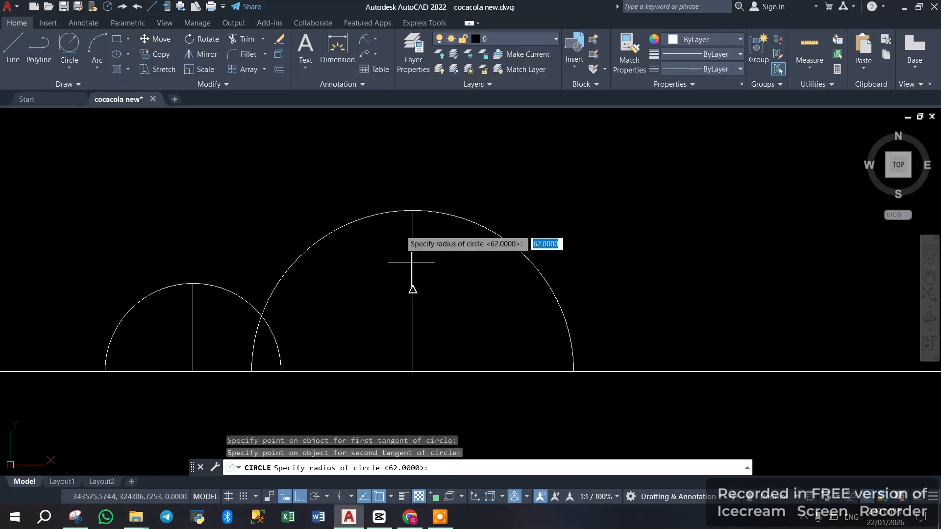
pyautogui.click(433, 468)
pyautogui.press('Return')
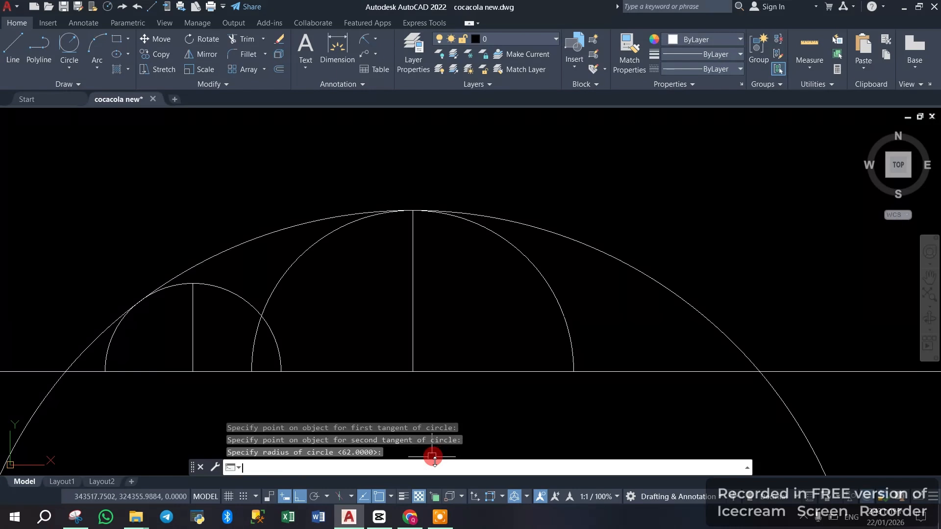
pyautogui.scroll(-8, 370, 340)
pyautogui.scroll(4, 373, 328)
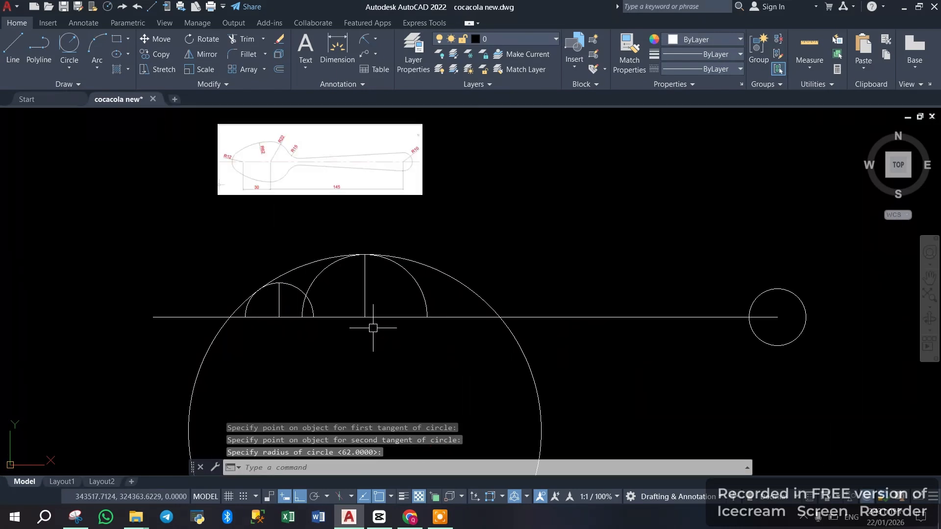
# Trim the radius 62 circle to just the upper arc between its tangent points on the radius 12 and radius 22 arcs
pyautogui.click(246, 44)
pyautogui.click(165, 387)
pyautogui.press('Return')
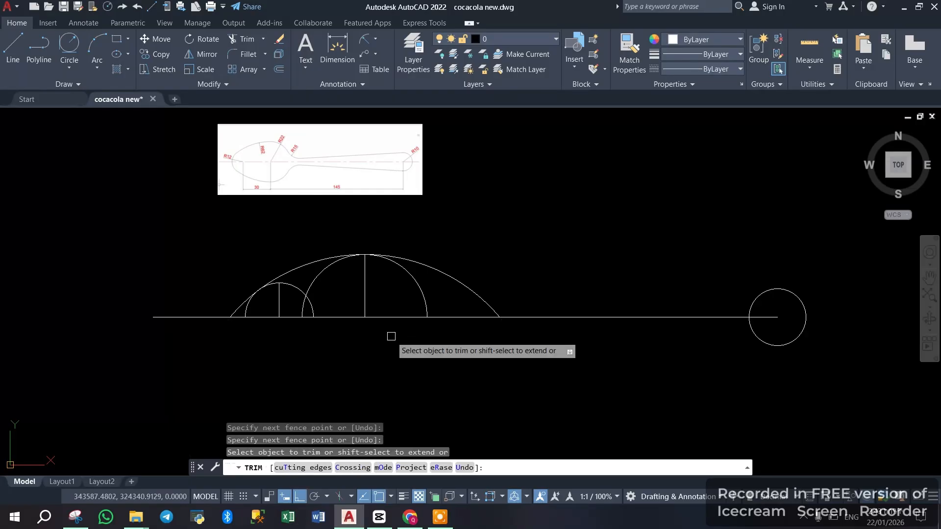
pyautogui.scroll(3, 390, 335)
pyautogui.scroll(-3, 455, 334)
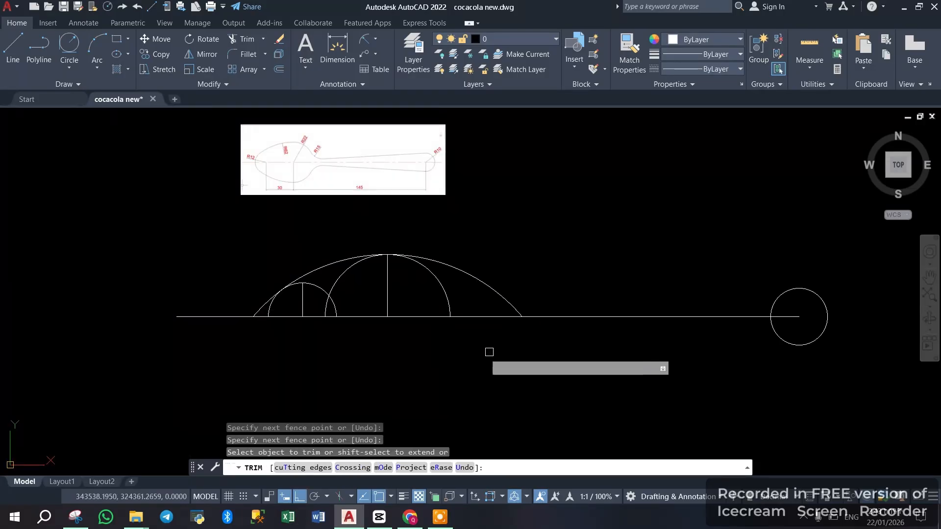
pyautogui.click(497, 289)
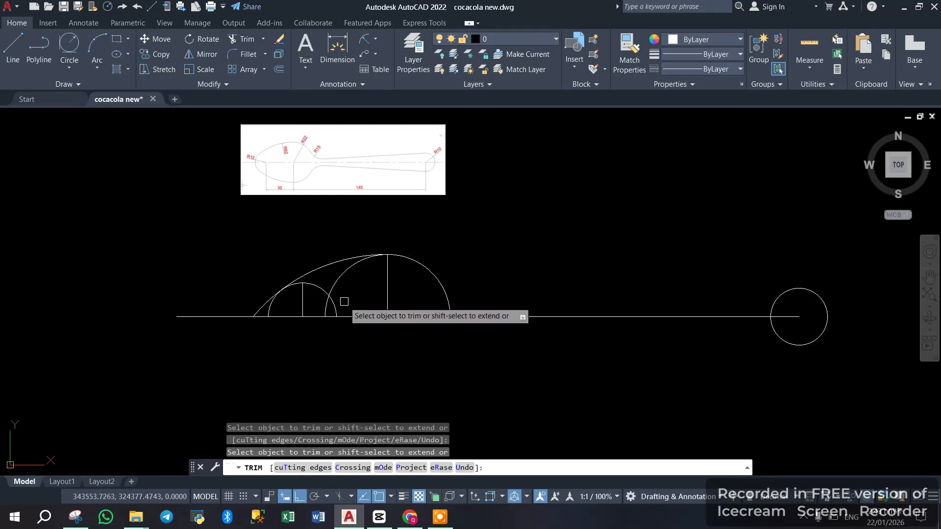
pyautogui.scroll(4, 260, 316)
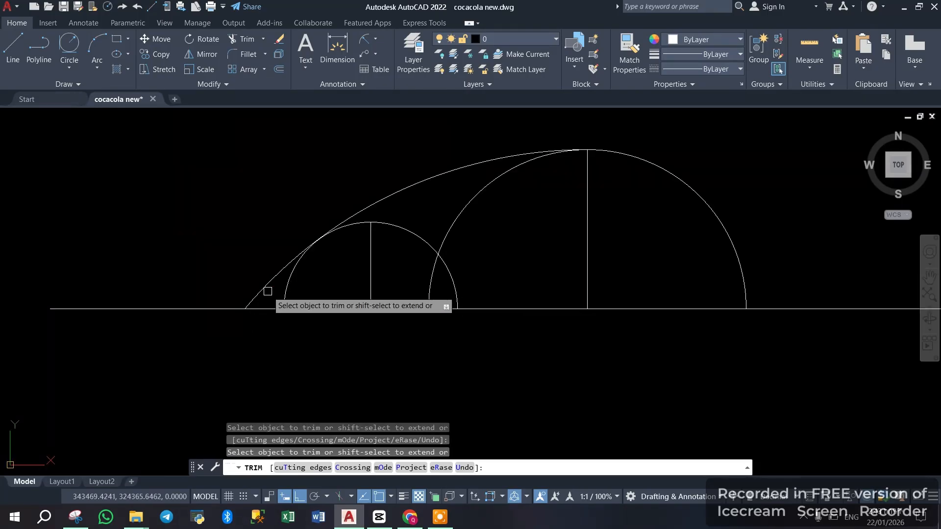
pyautogui.scroll(-3, 347, 288)
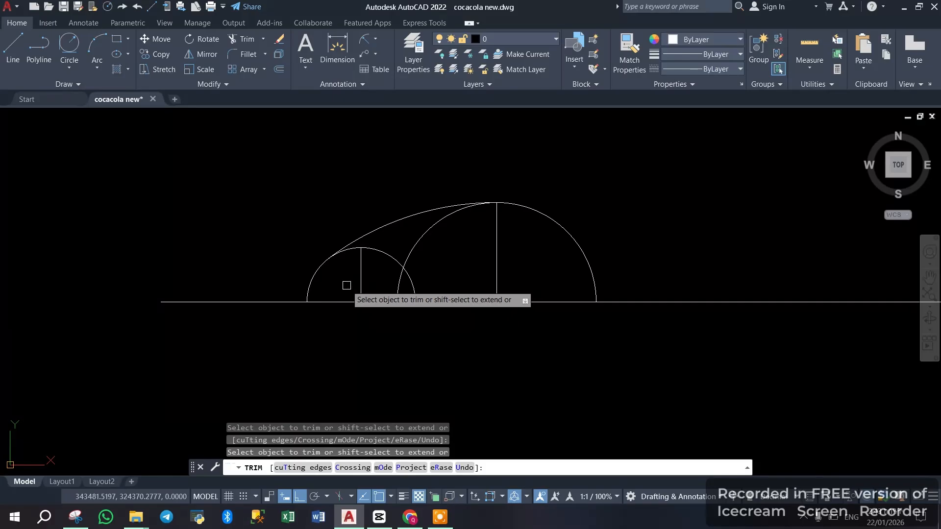
# Trim away the vertical lines and the inner portions of the radius 12 and radius 22 arcs inside the bowl outline
pyautogui.moveTo(346, 284)
pyautogui.mouseDown()
pyautogui.moveTo(473, 272)
pyautogui.moveTo(507, 258)
pyautogui.mouseUp()
pyautogui.click(403, 263)
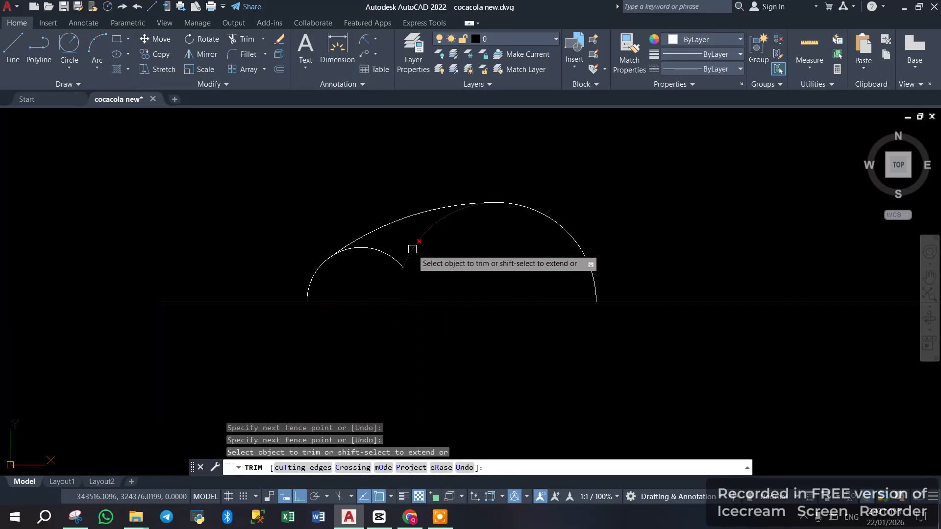
pyautogui.scroll(-3, 338, 275)
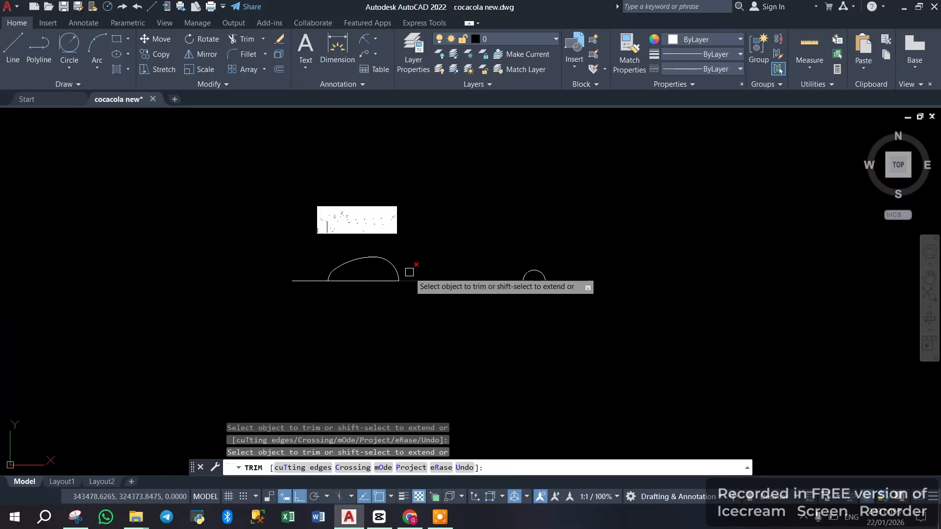
pyautogui.scroll(1, 408, 277)
pyautogui.scroll(2, 578, 270)
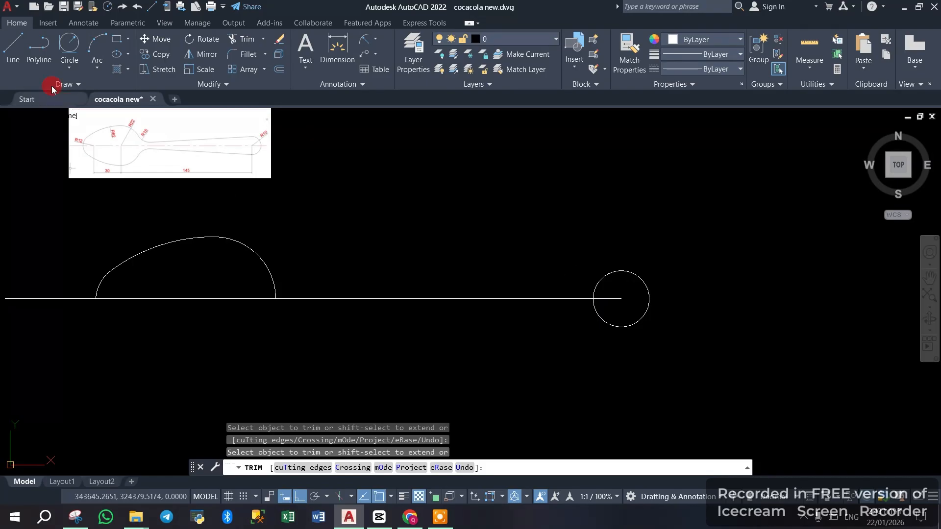
# Draw a sloped line from the top of the handle's end circle to the radius 22 arc's centre on the centreline, with ortho off
pyautogui.click(12, 49)
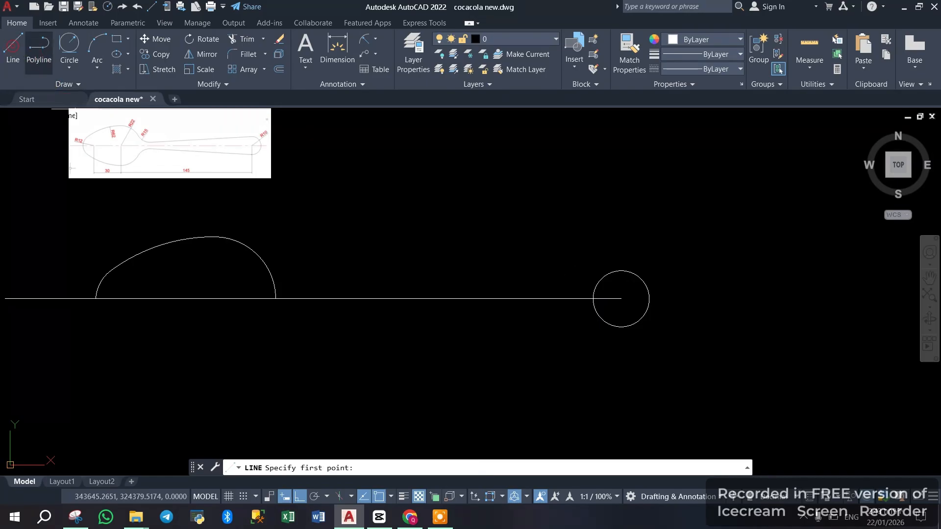
pyautogui.click(621, 271)
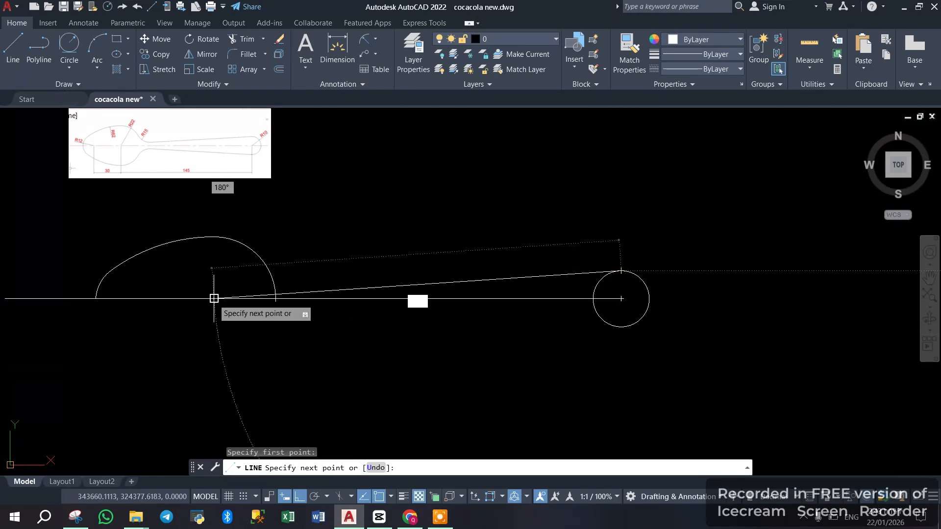
pyautogui.click(359, 496)
pyautogui.click(300, 496)
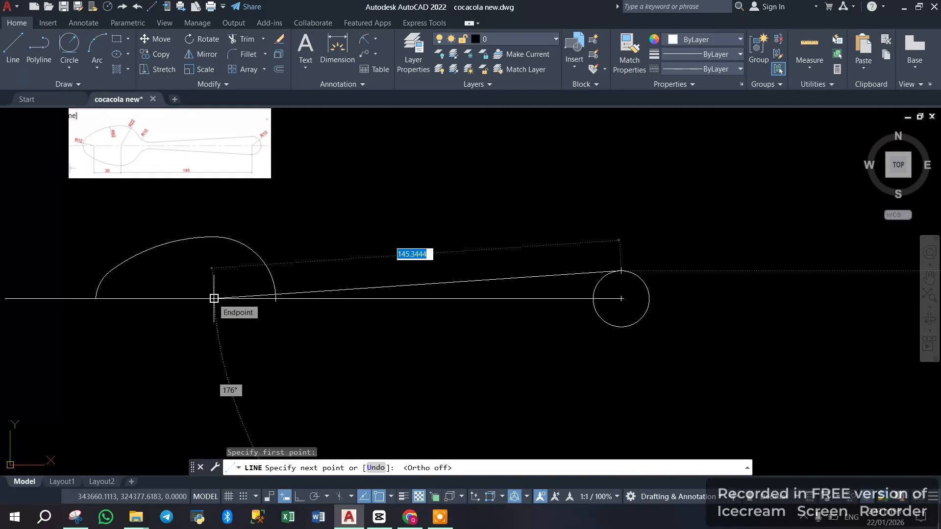
pyautogui.click(214, 299)
pyautogui.rightClick(346, 209)
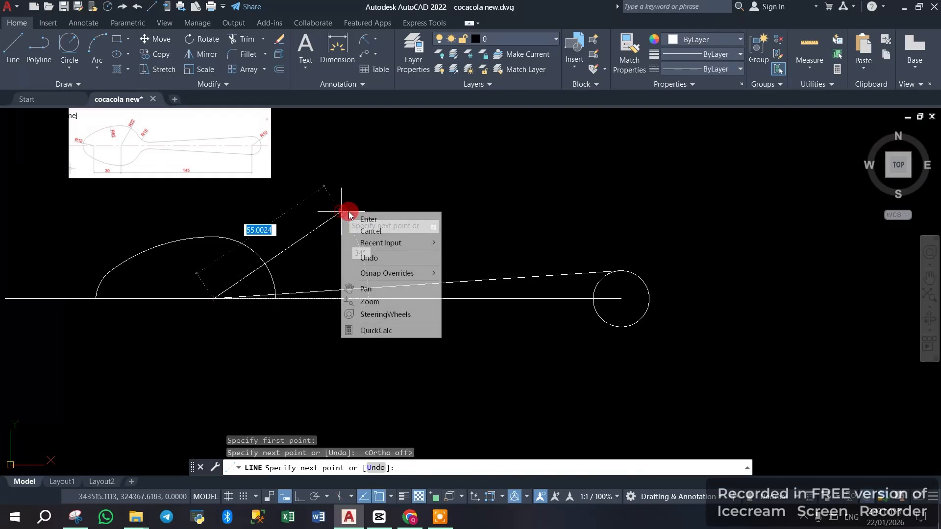
pyautogui.click(361, 214)
pyautogui.press('Return')
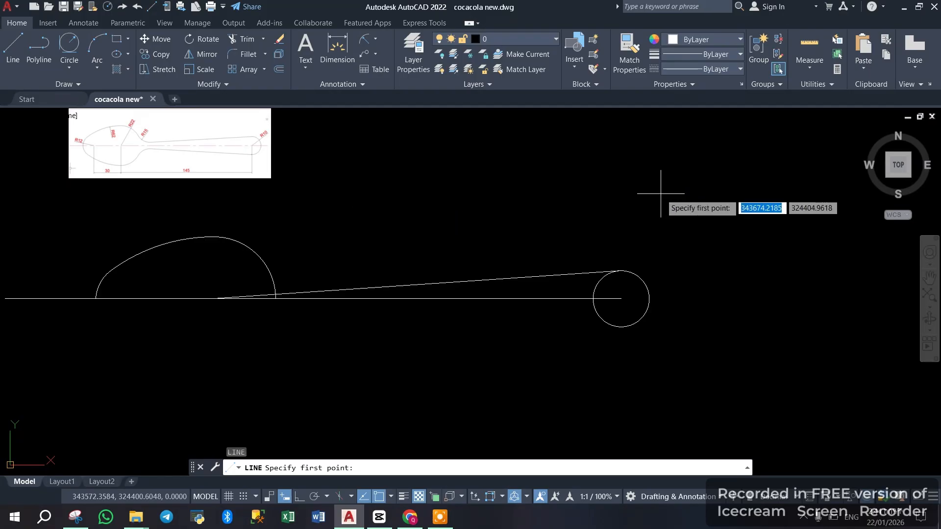
pyautogui.click(621, 327)
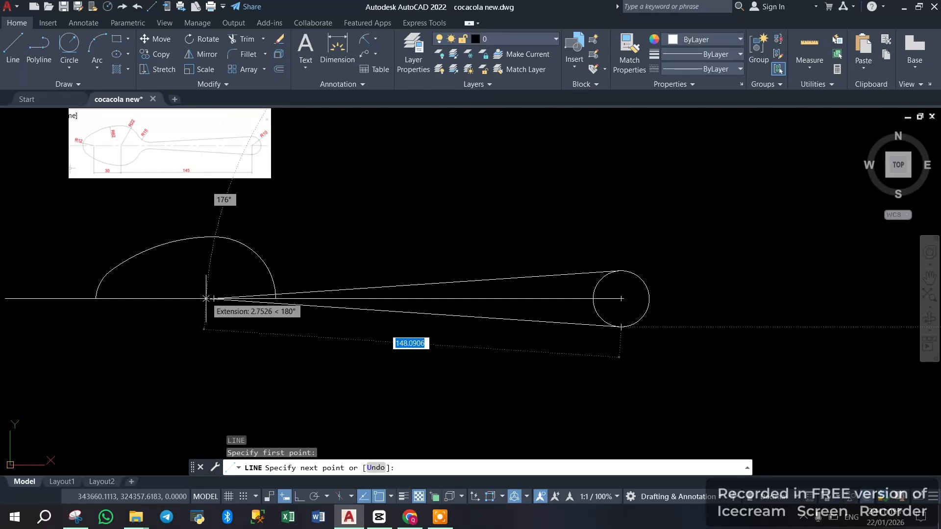
pyautogui.rightClick(680, 251)
pyautogui.click(713, 254)
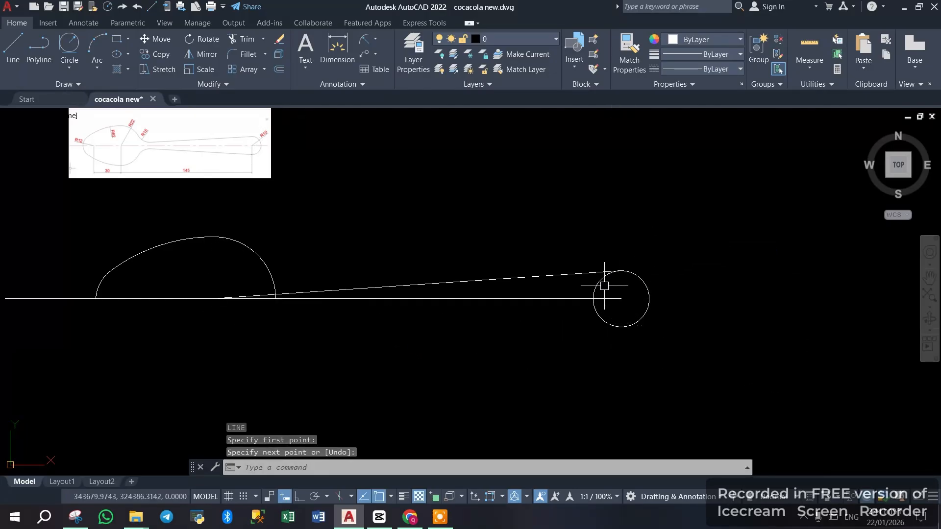
# Trim away the part of the sloped handle line that lies inside the bowl's radius 22 arc
pyautogui.scroll(4, 269, 284)
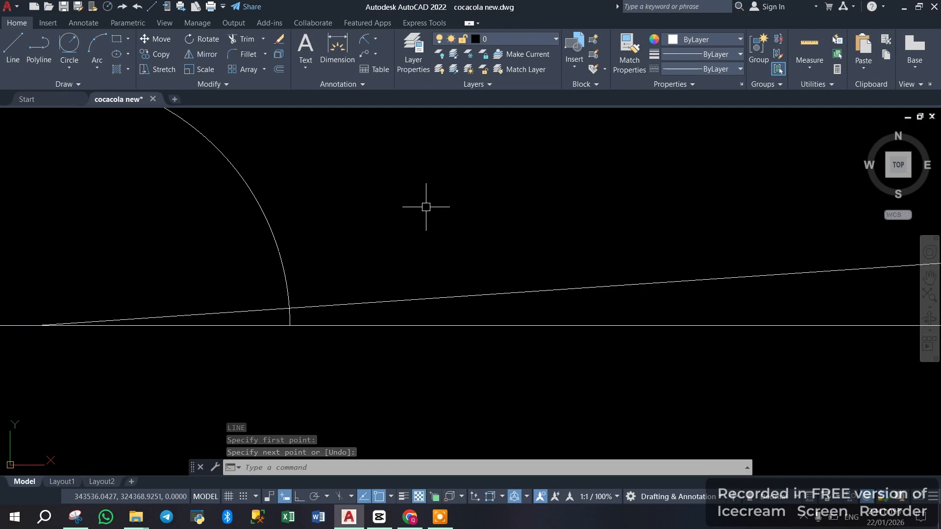
pyautogui.scroll(-4, 427, 204)
pyautogui.scroll(2, 425, 207)
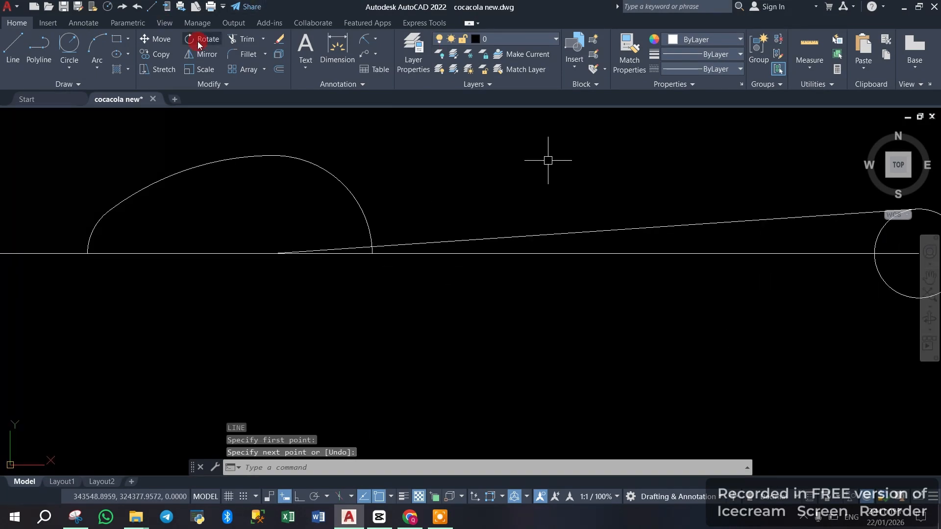
pyautogui.click(248, 39)
pyautogui.scroll(3, 351, 248)
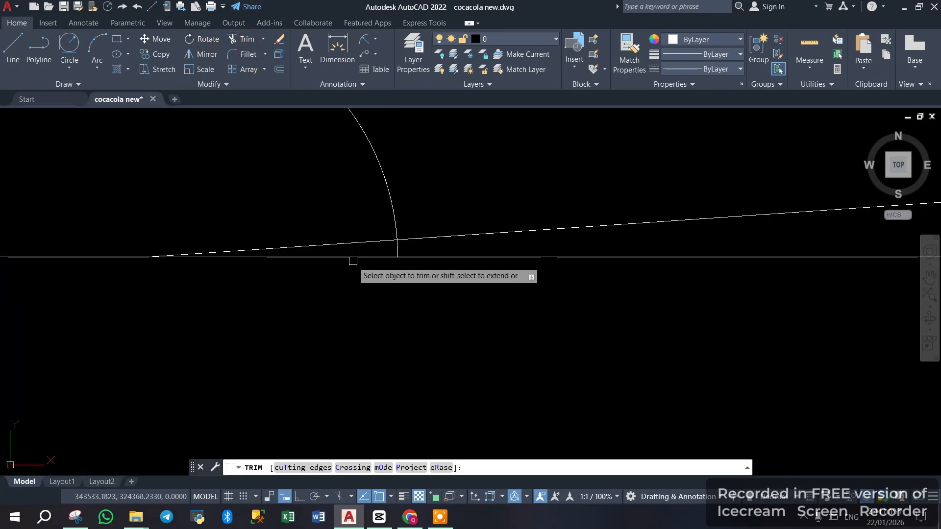
pyautogui.click(351, 243)
pyautogui.scroll(-4, 378, 267)
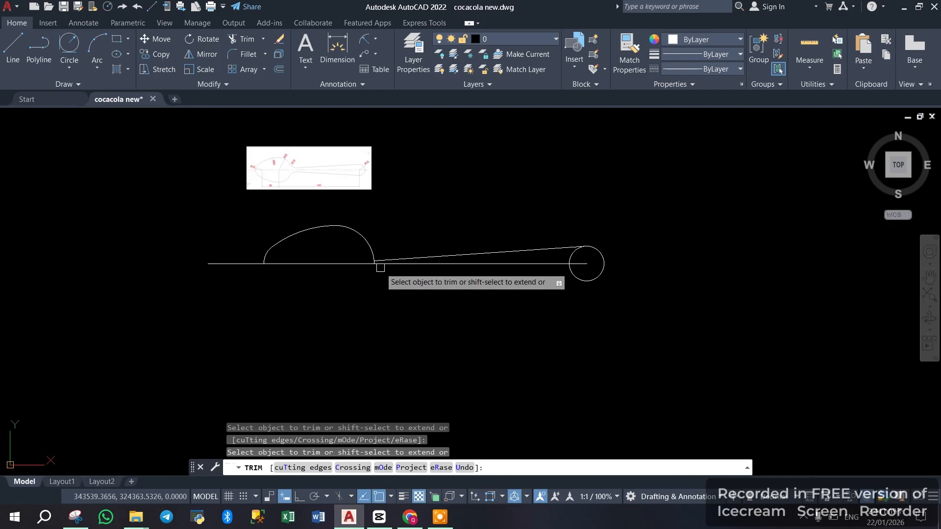
# Trim off the short stub of the radius 22 arc between the sloped handle line and the centreline
pyautogui.scroll(5, 372, 267)
pyautogui.scroll(-2, 374, 268)
pyautogui.scroll(6, 377, 269)
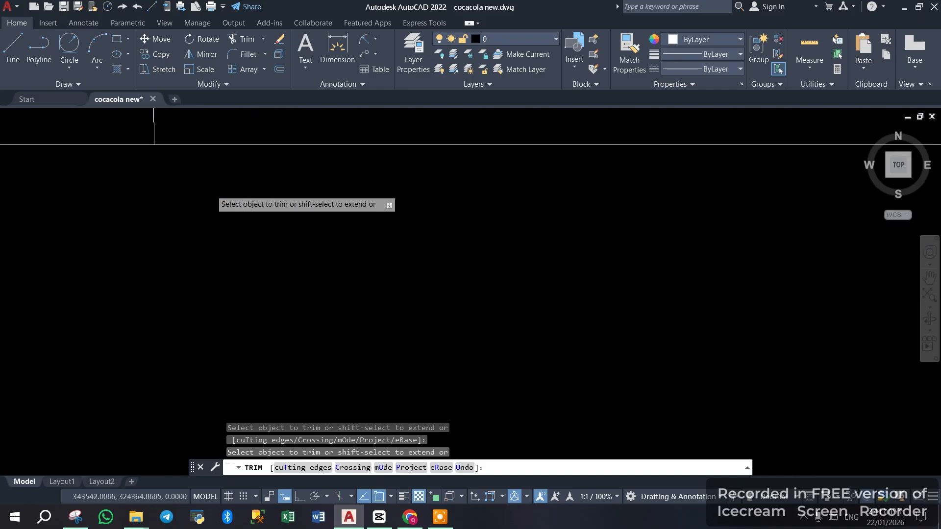
pyautogui.scroll(-6, 494, 376)
pyautogui.scroll(8, 387, 291)
pyautogui.scroll(-10, 474, 325)
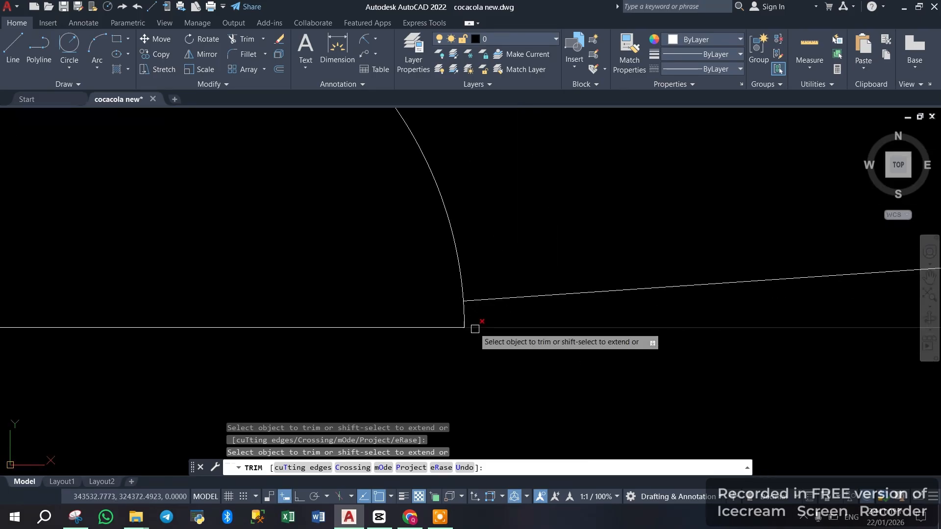
pyautogui.scroll(7, 463, 316)
pyautogui.scroll(-8, 397, 294)
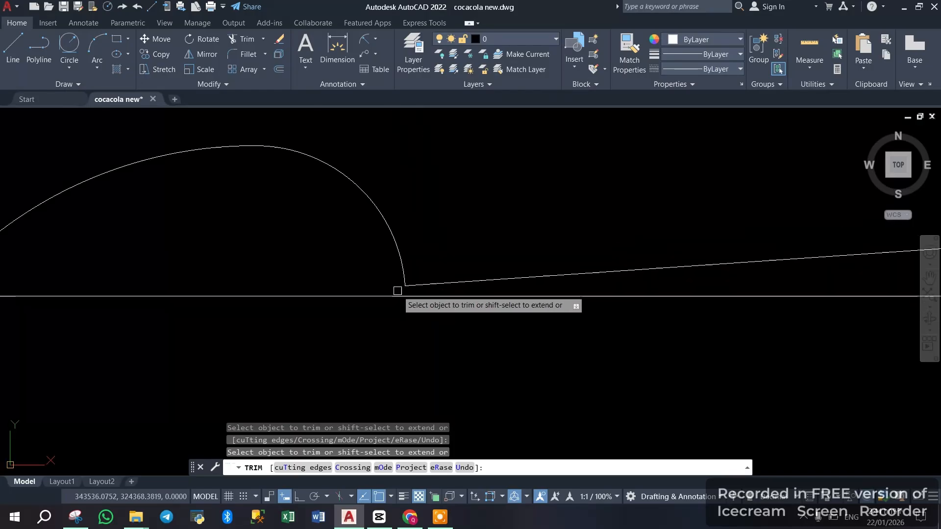
pyautogui.scroll(4, 397, 313)
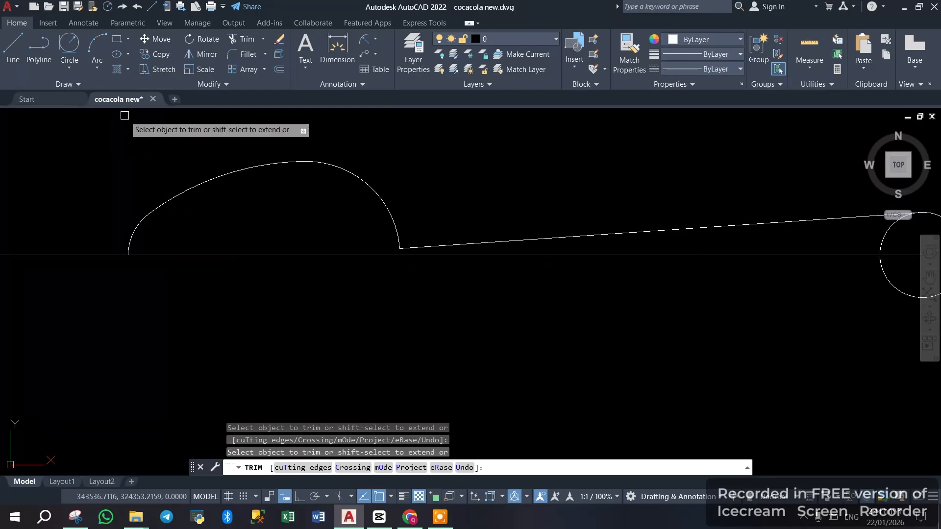
# Fillet the corner between the radius 22 bowl arc and the sloped handle line with a radius of 15
pyautogui.click(244, 59)
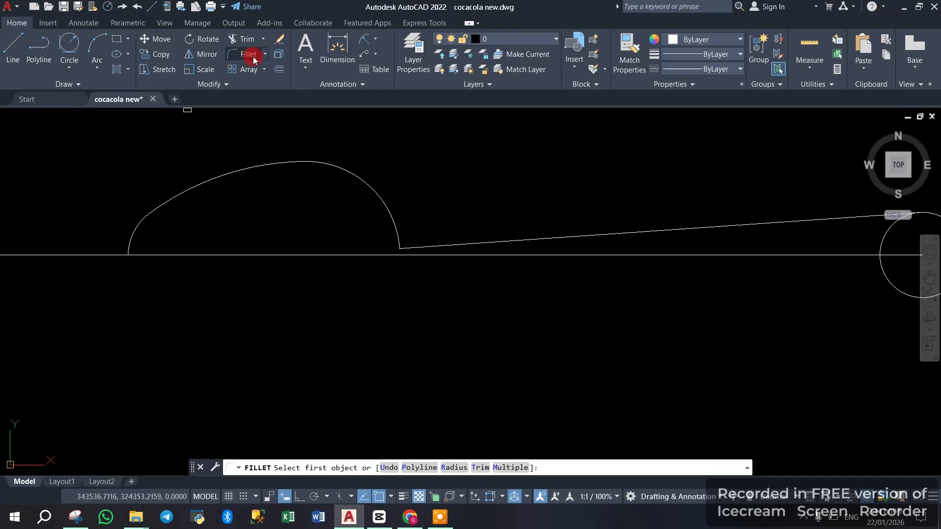
pyautogui.click(454, 468)
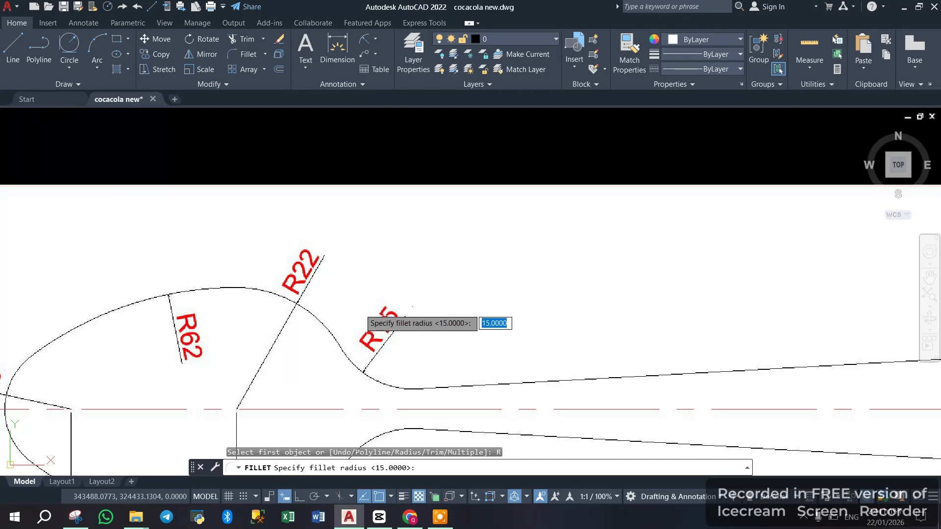
pyautogui.scroll(-4, 344, 296)
pyautogui.scroll(-2, 431, 324)
pyautogui.scroll(1, 467, 391)
pyautogui.scroll(5, 471, 377)
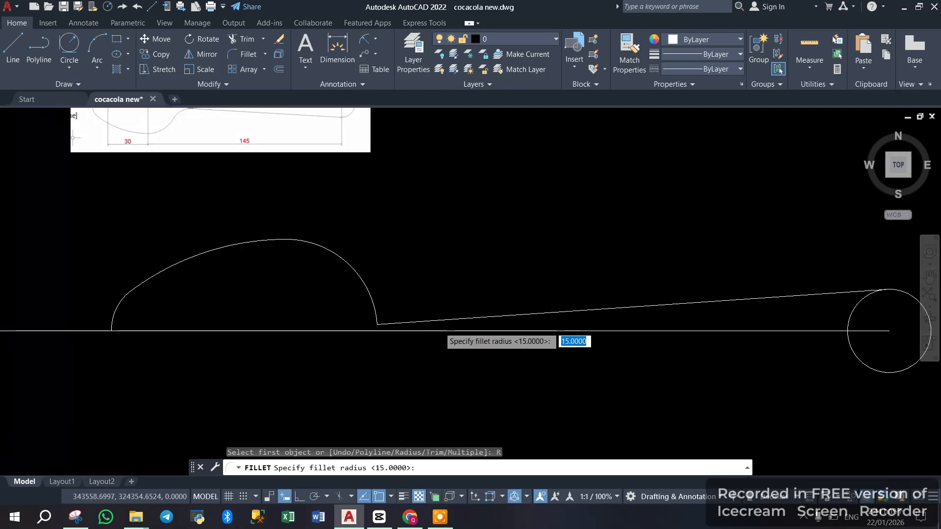
pyautogui.click(428, 462)
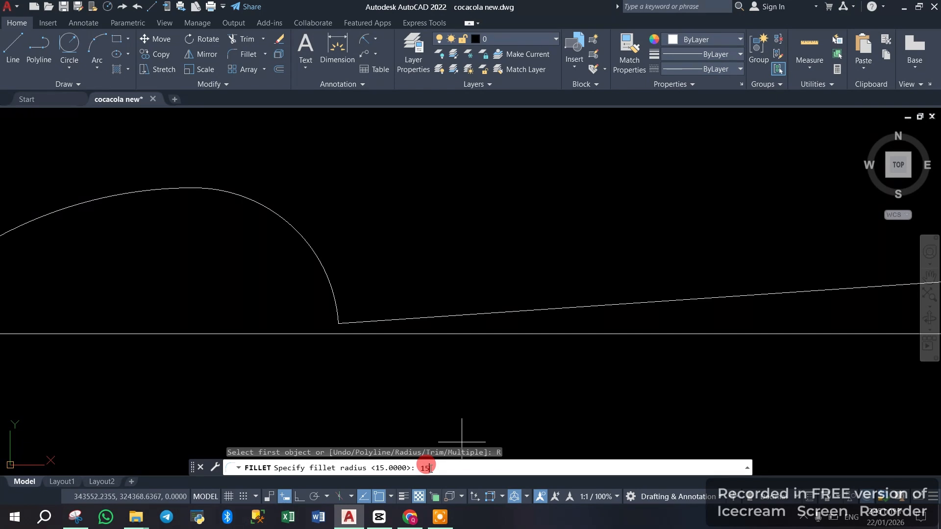
pyautogui.press('Return')
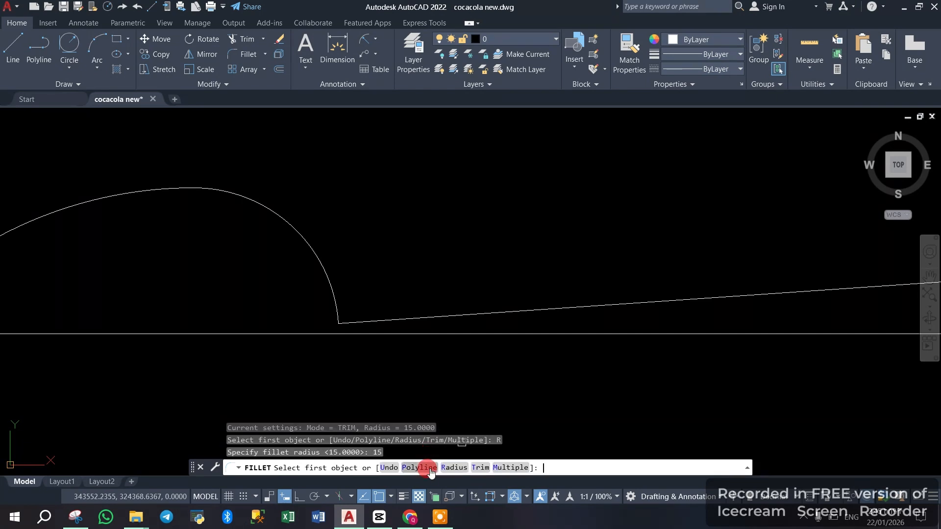
pyautogui.click(322, 271)
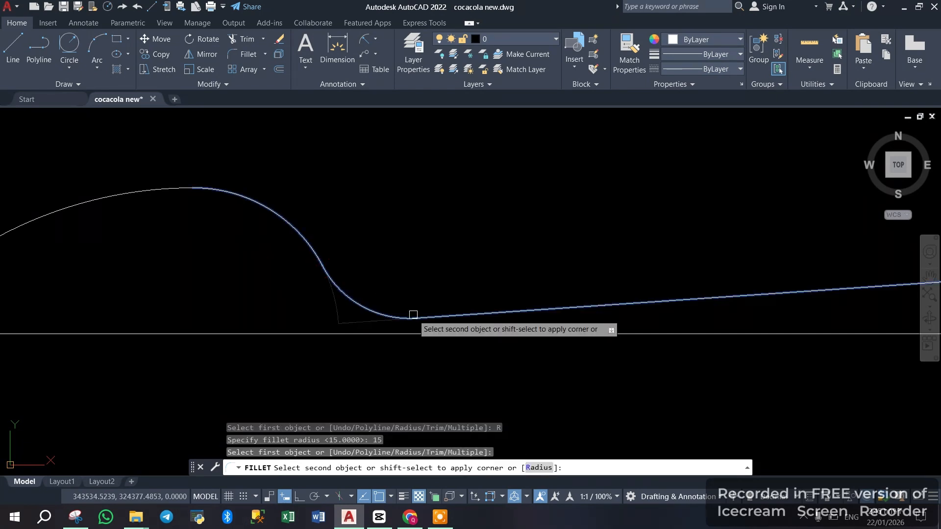
pyautogui.scroll(-4, 413, 294)
pyautogui.scroll(4, 414, 275)
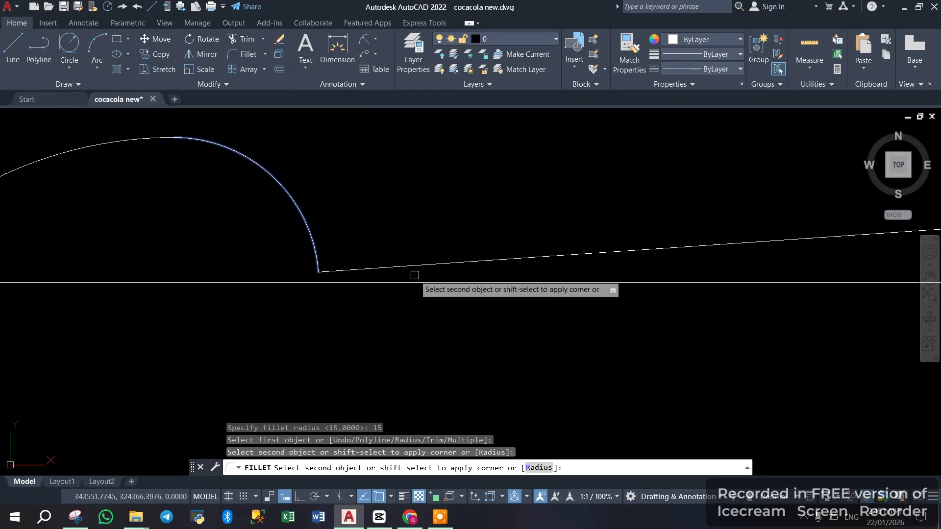
pyautogui.click(414, 268)
pyautogui.scroll(-5, 414, 267)
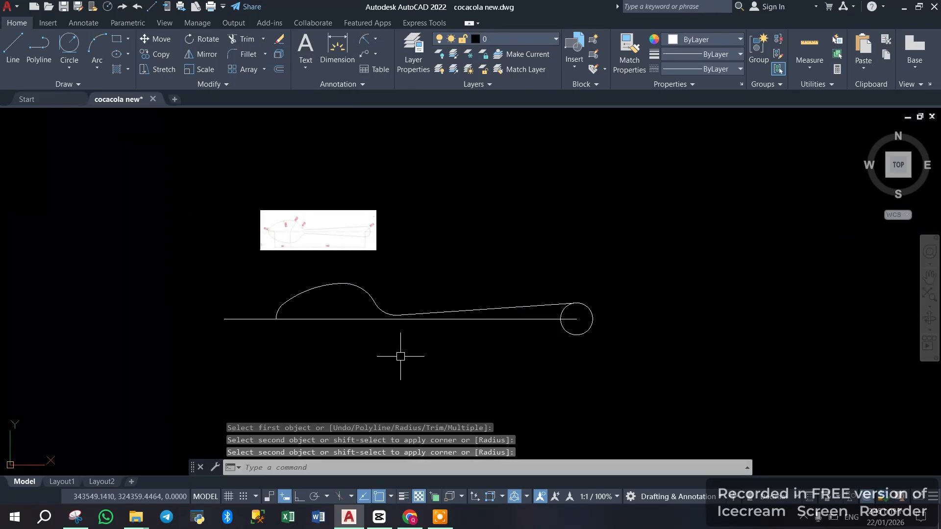
# Mirror the four upper bowl and neck arcs and the sloped handle line across the centreline, keeping the source objects
pyautogui.scroll(2, 400, 356)
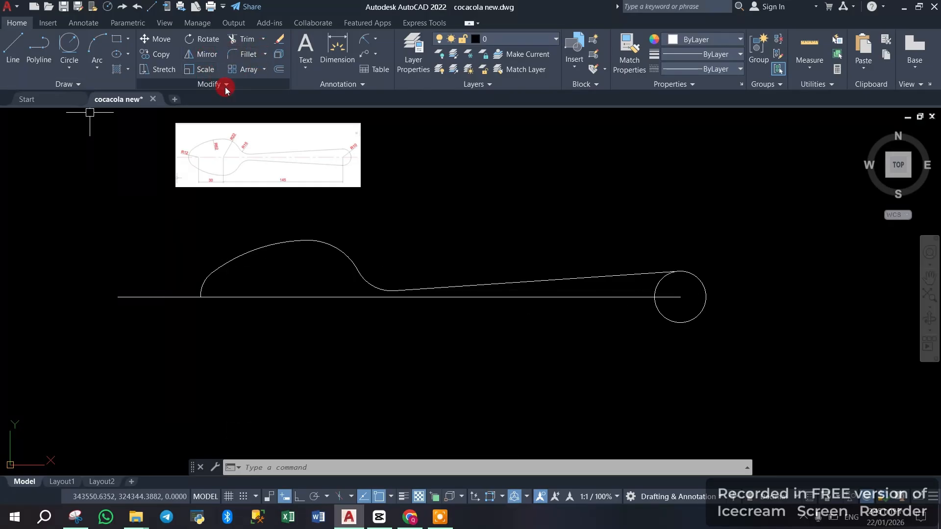
pyautogui.click(201, 58)
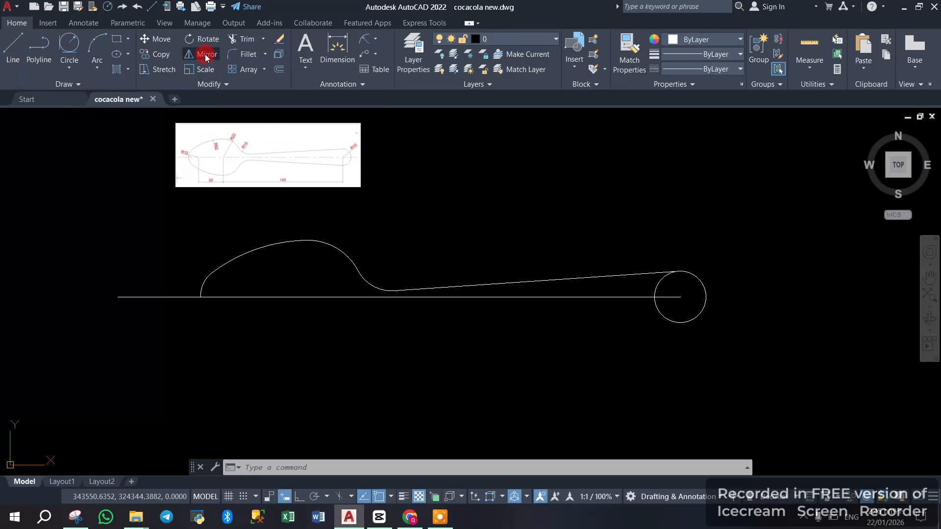
pyautogui.click(208, 284)
pyautogui.click(231, 256)
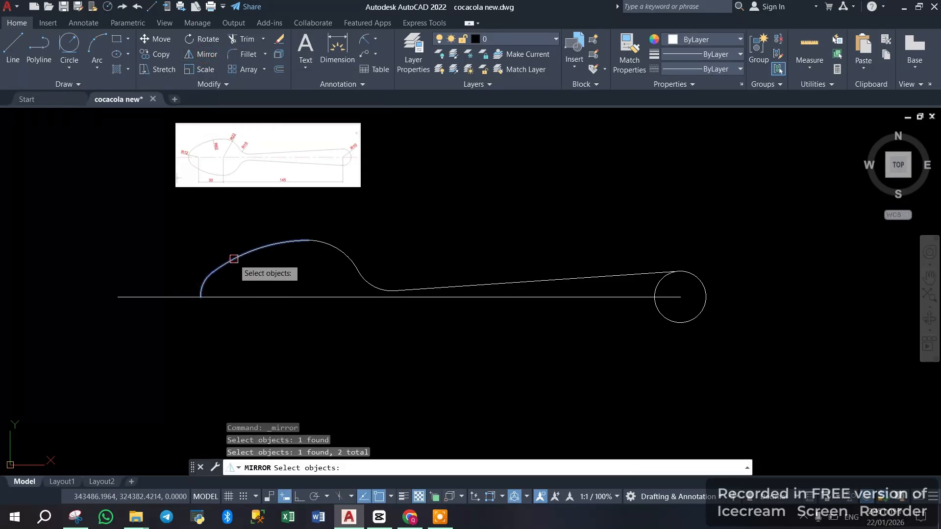
pyautogui.click(344, 252)
pyautogui.click(366, 278)
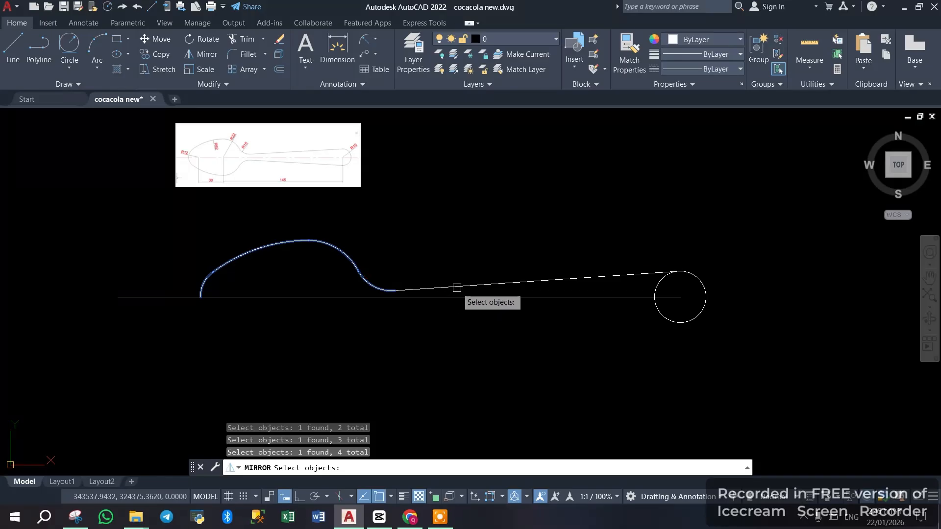
pyautogui.click(457, 287)
pyautogui.press('Return')
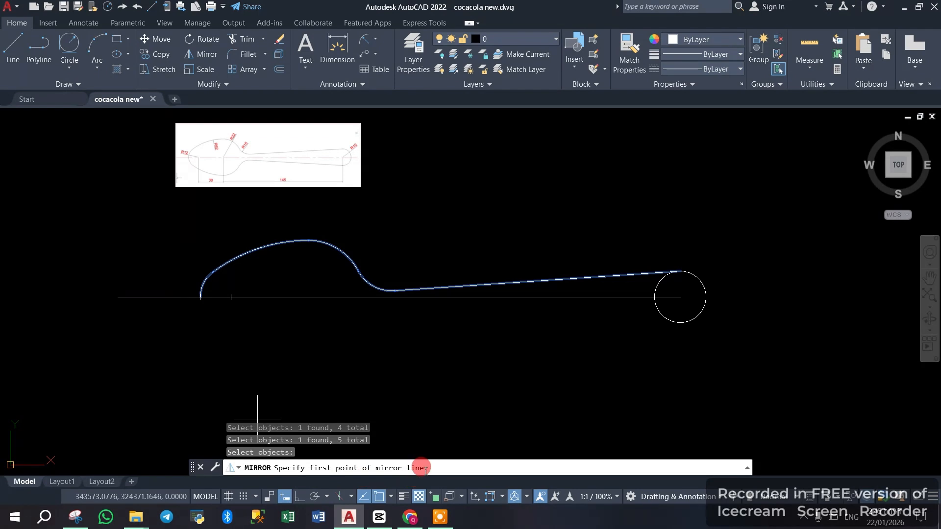
pyautogui.click(200, 297)
pyautogui.click(679, 297)
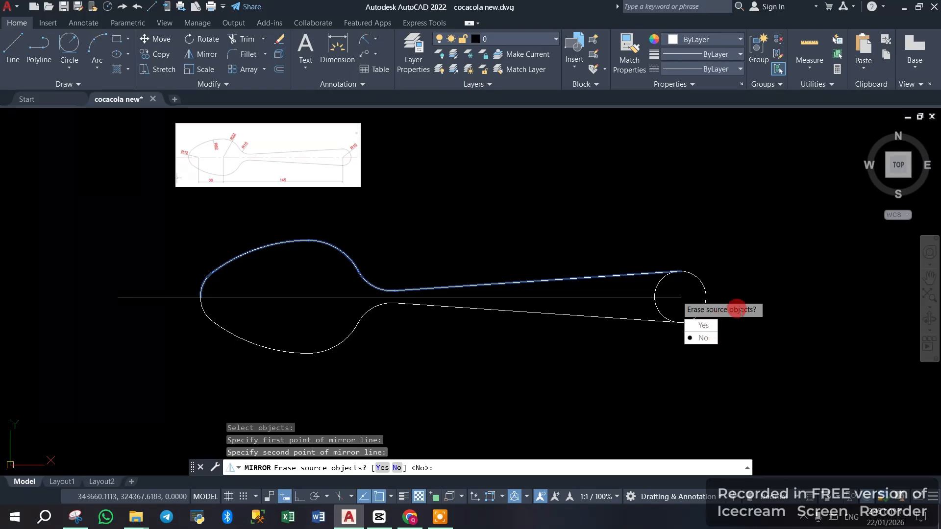
pyautogui.click(702, 338)
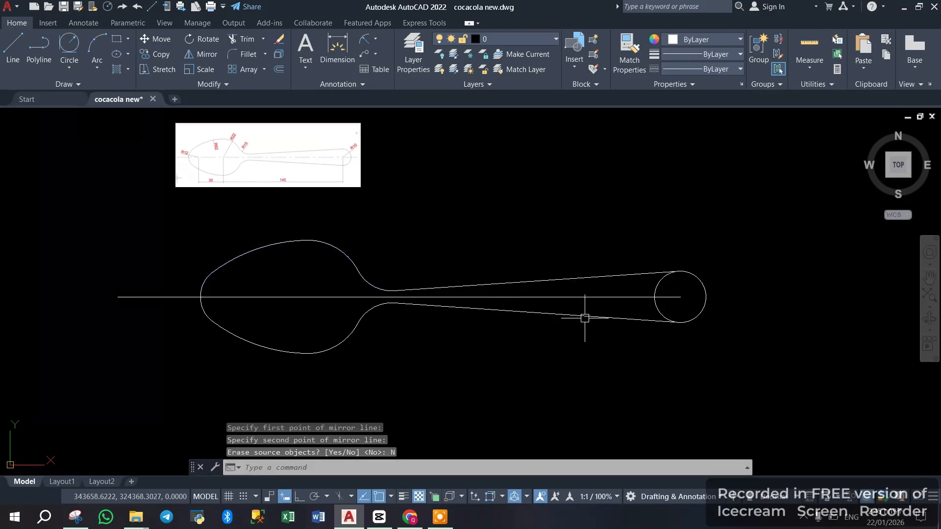
# Draw a horizontal line from the centre of the handle's end circle outward past the handle end, extending the centreline
pyautogui.click(13, 47)
pyautogui.click(680, 296)
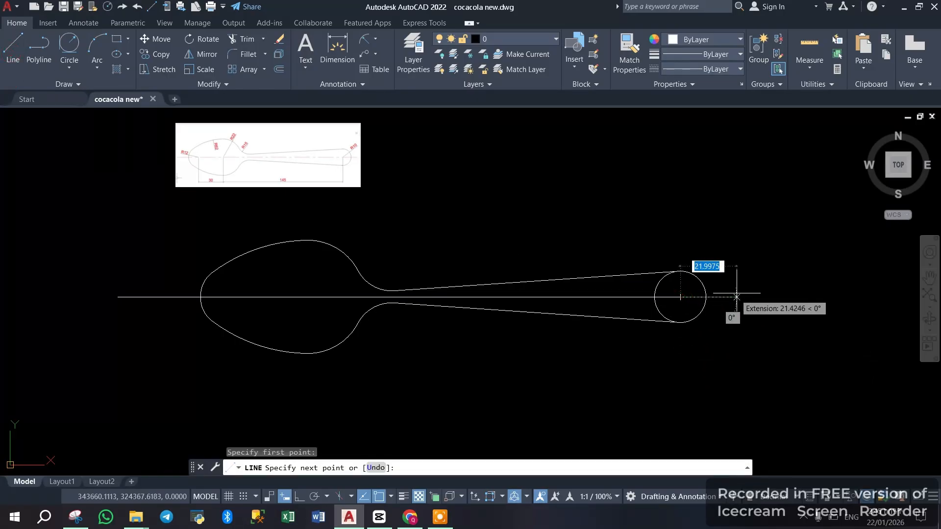
pyautogui.click(776, 297)
pyautogui.rightClick(762, 269)
pyautogui.click(787, 282)
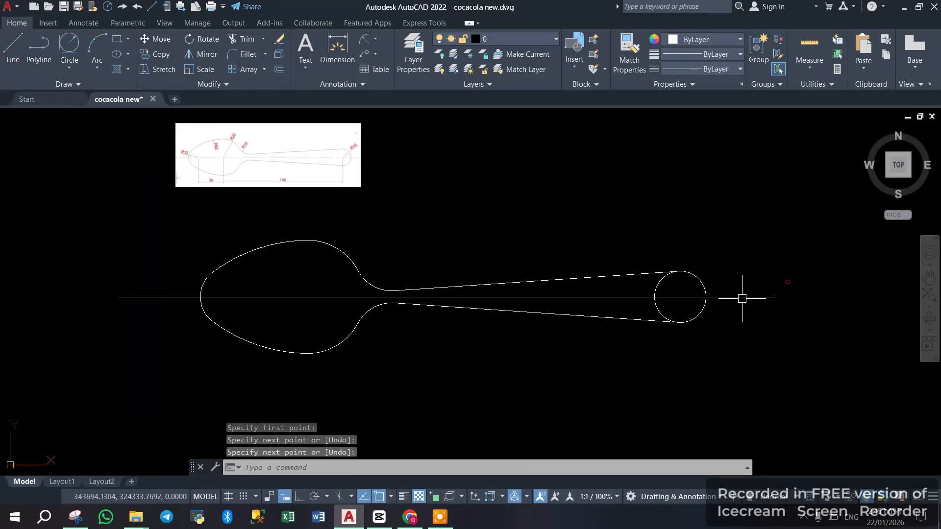
# Erase all the centreline segments running through the spoon, from beyond the bowl tip to past the handle end
pyautogui.scroll(2, 700, 311)
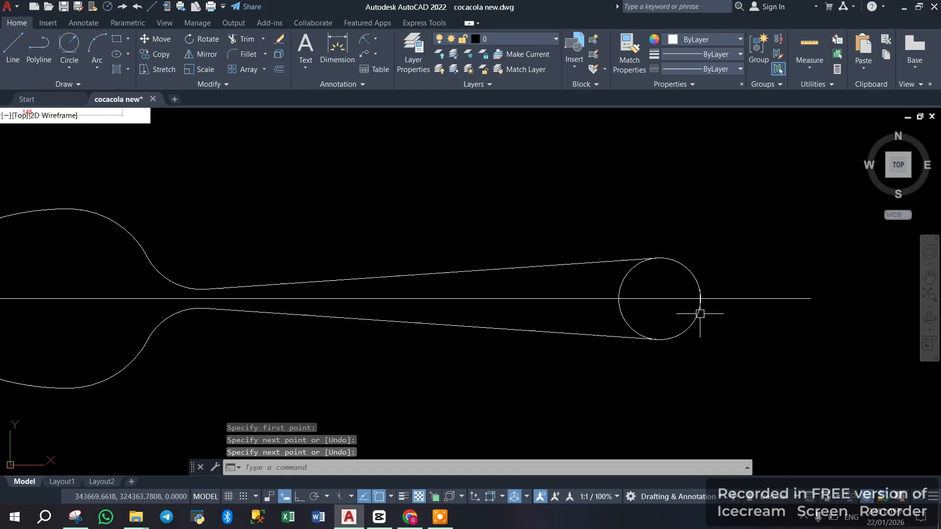
pyautogui.click(735, 298)
pyautogui.click(568, 298)
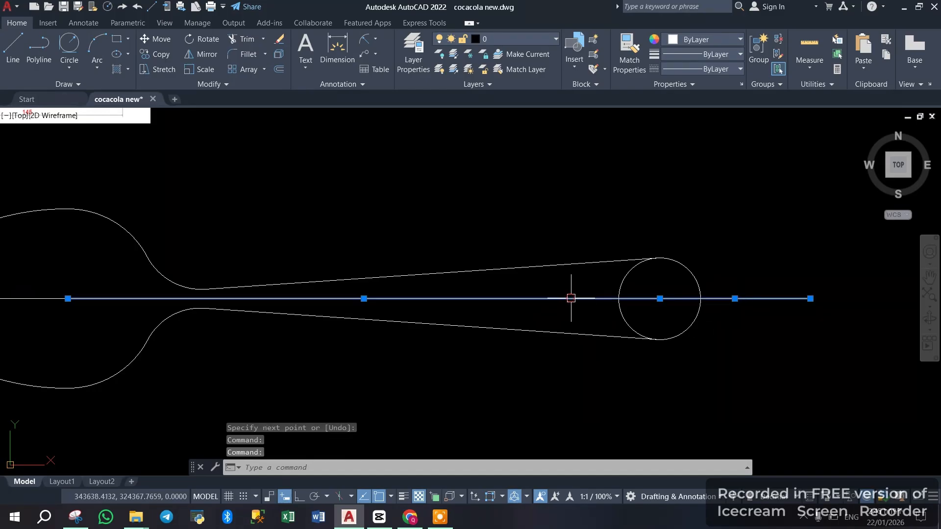
pyautogui.scroll(-4, 582, 315)
pyautogui.click(366, 308)
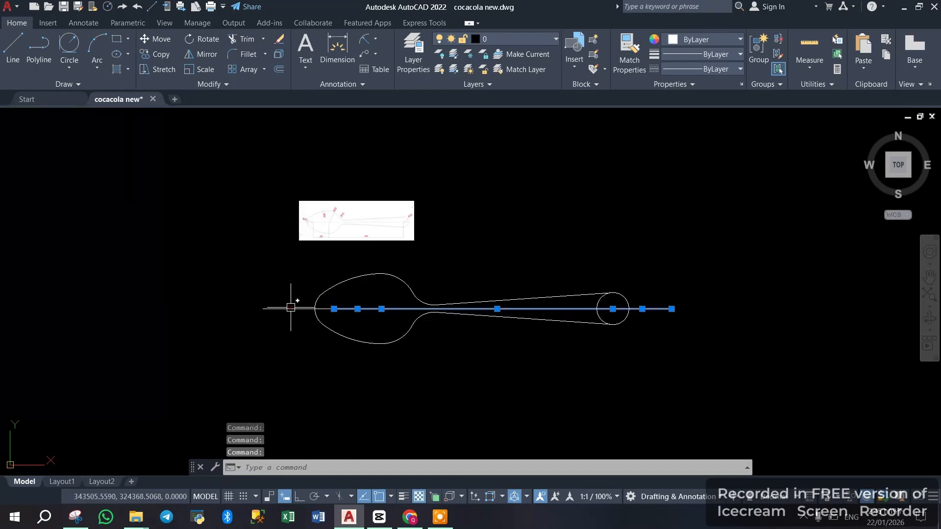
pyautogui.click(277, 41)
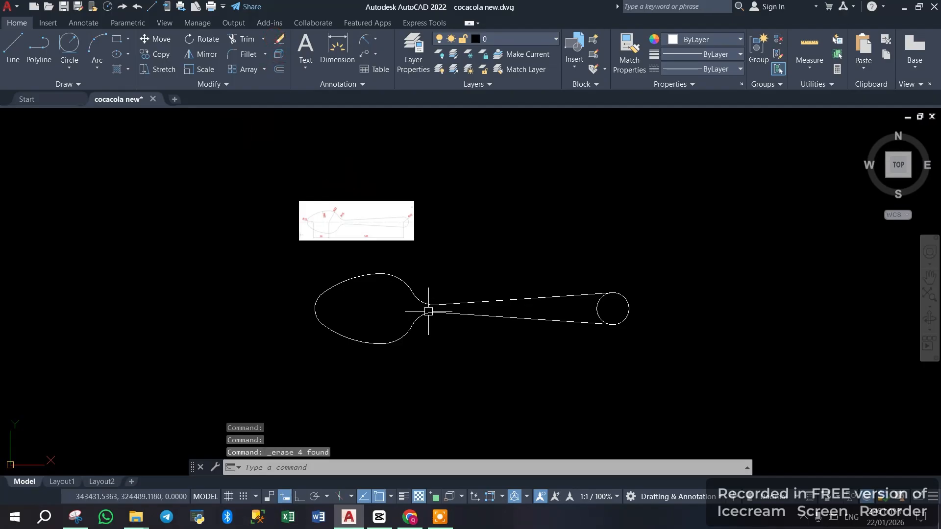
# Trim away the inner half of the handle's end circle between the two sloped handle lines, leaving a rounded end
pyautogui.click(245, 43)
pyautogui.click(596, 309)
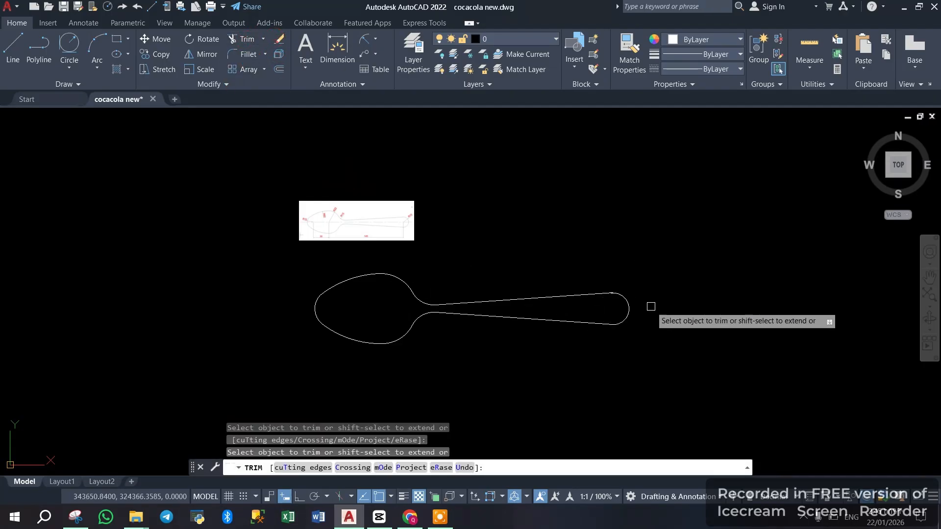
pyautogui.scroll(2, 637, 309)
pyautogui.scroll(-2, 632, 311)
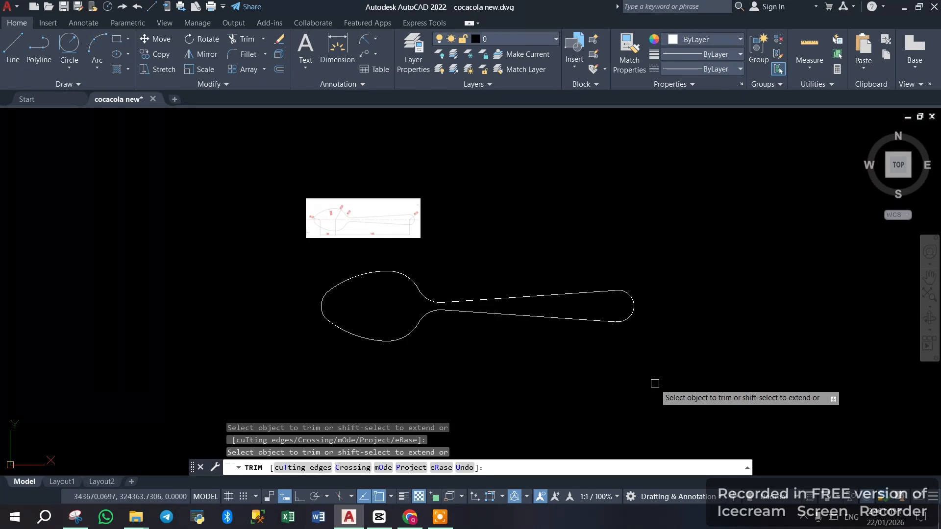
pyautogui.scroll(2, 470, 312)
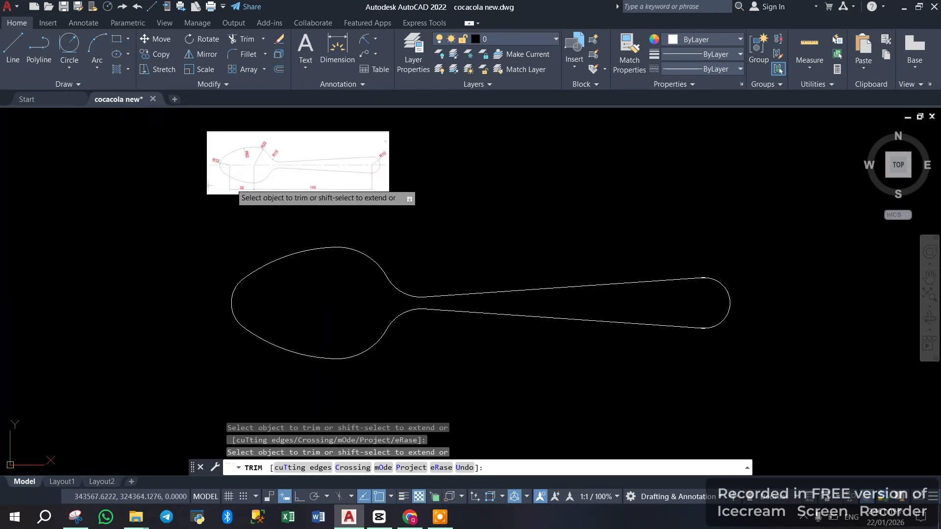
pyautogui.scroll(2, 307, 336)
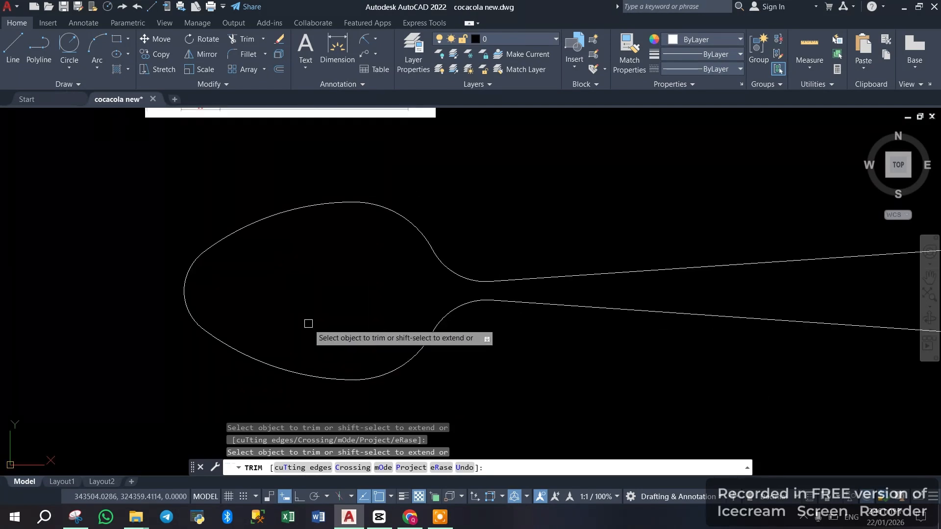
pyautogui.scroll(-2, 274, 323)
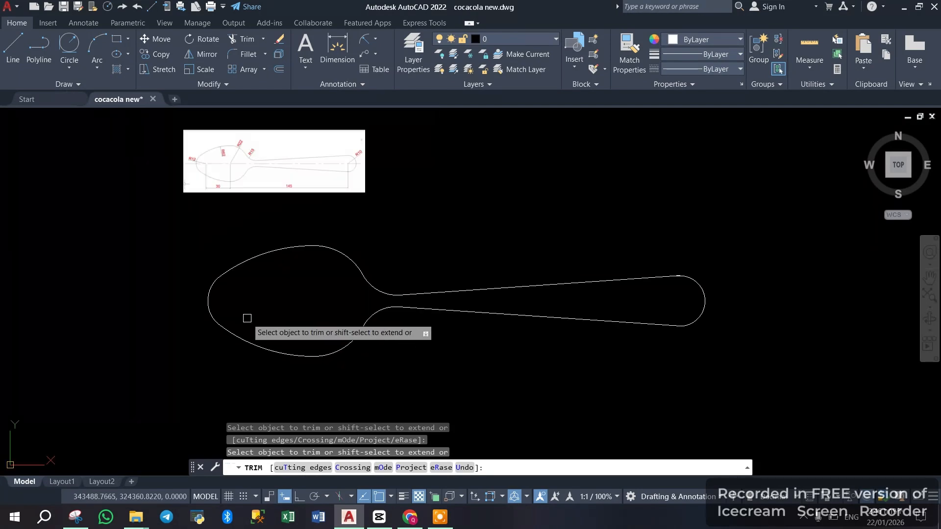
# Add radius dimensions to the bowl's tip arc and its long upper arc, placing the texts outside the outline
pyautogui.click(339, 48)
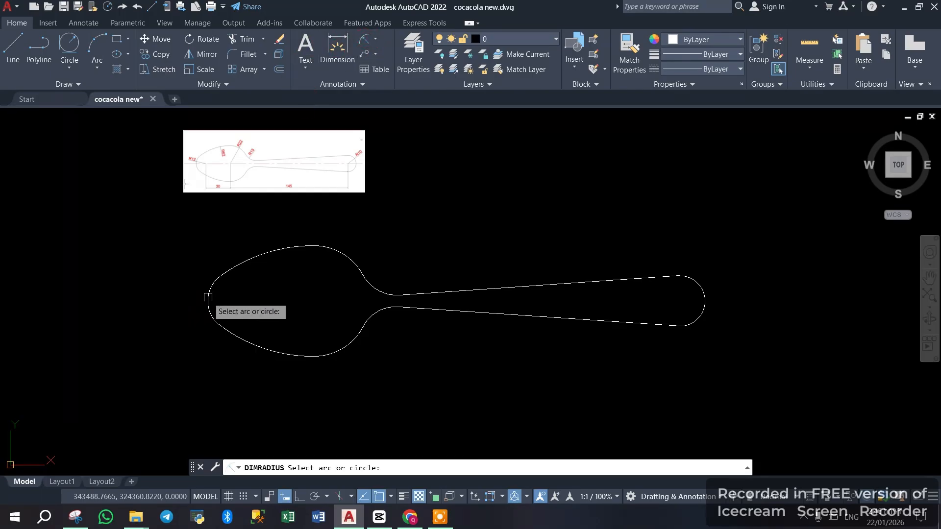
pyautogui.click(208, 297)
pyautogui.click(175, 268)
pyautogui.click(364, 45)
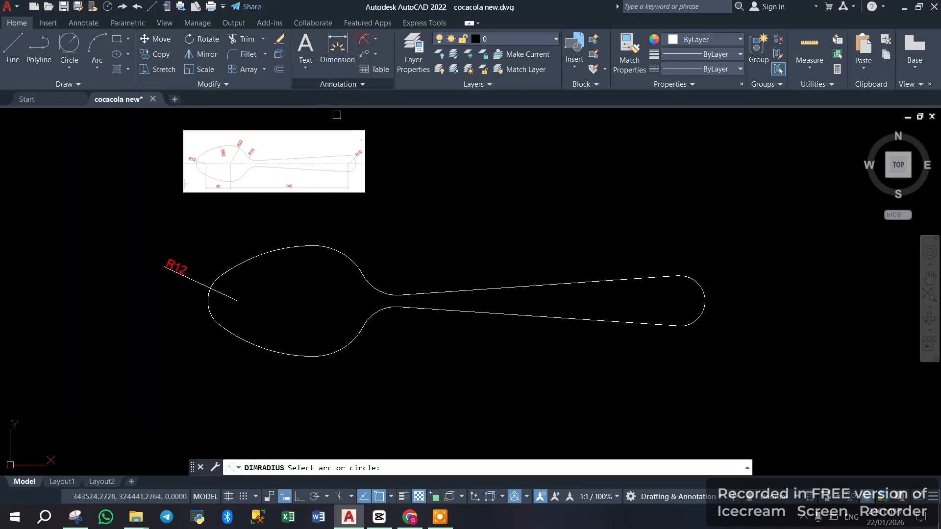
pyautogui.click(280, 248)
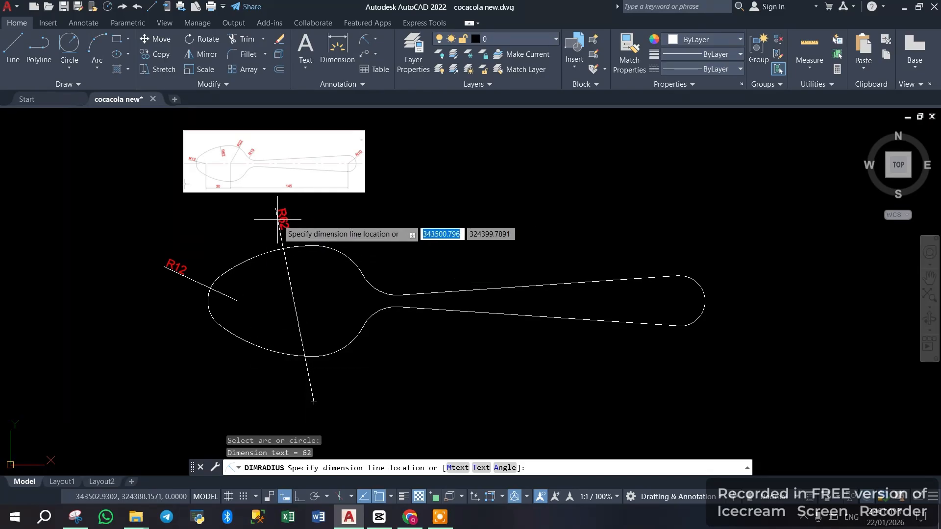
pyautogui.click(279, 211)
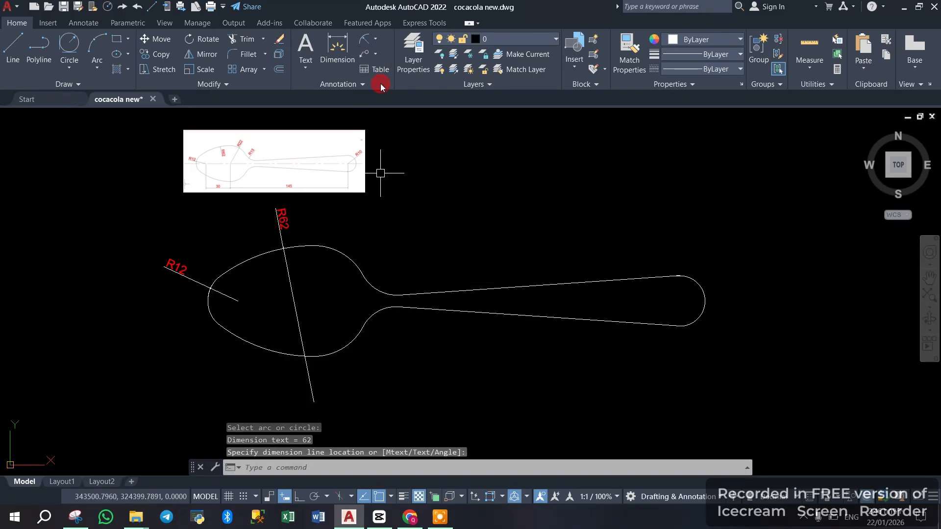
# Add radius dimensions to the upper neck fillet and the handle's rounded end, placing both texts above the outline
pyautogui.click(360, 46)
pyautogui.click(359, 271)
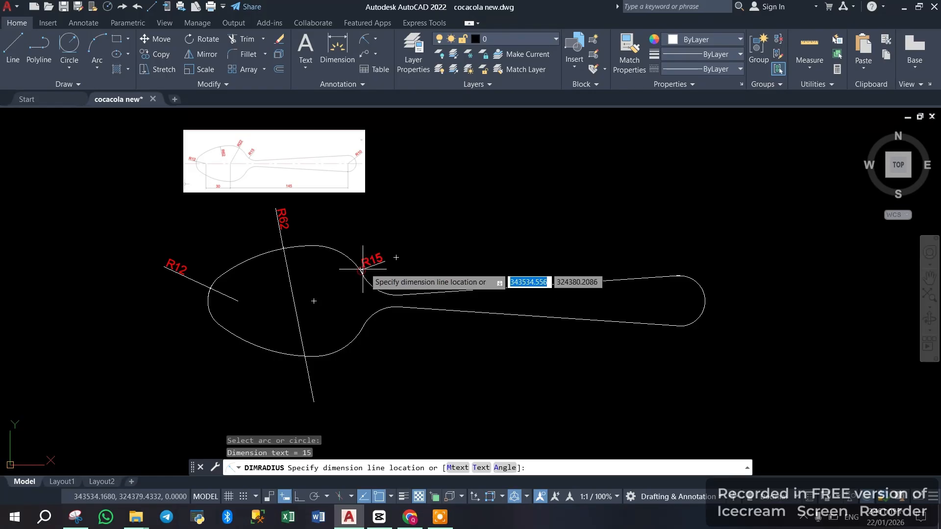
pyautogui.click(385, 283)
pyautogui.press('Return')
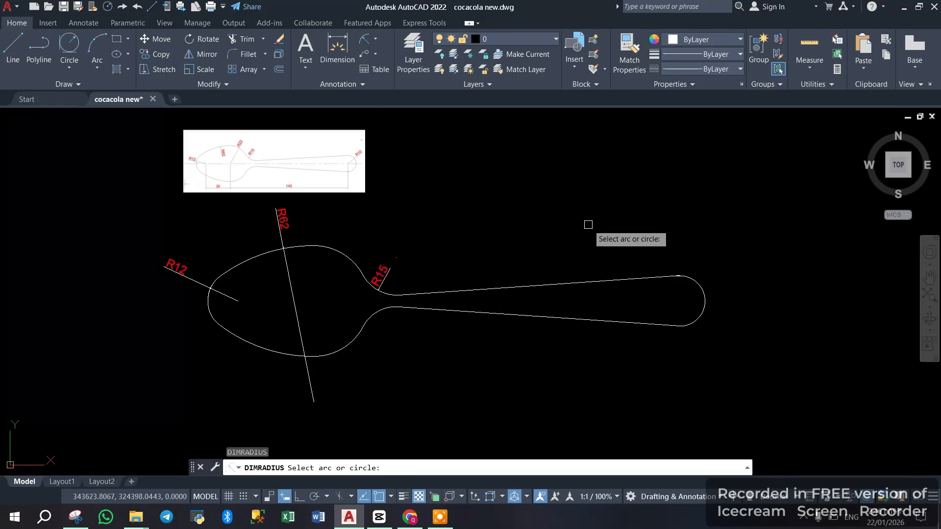
pyautogui.click(706, 292)
pyautogui.click(746, 267)
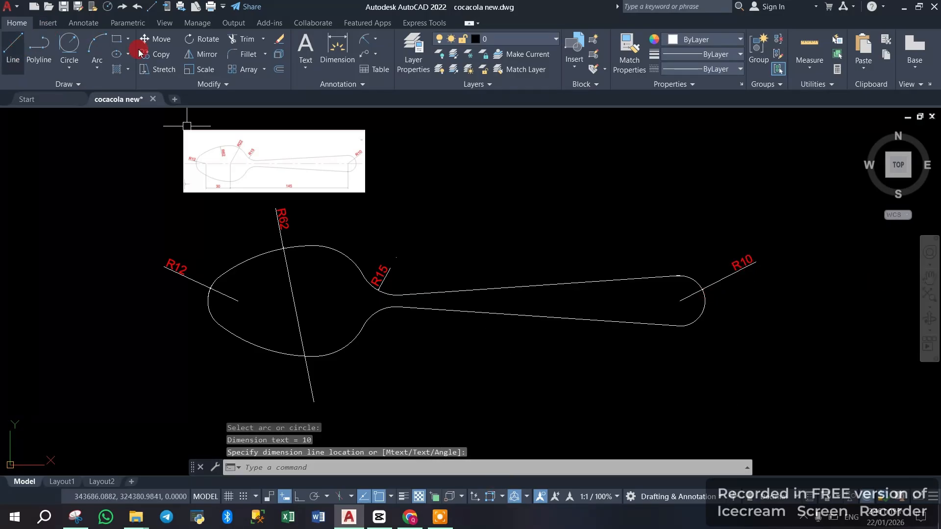
# Dimension the horizontal distance from the bowl arc's centre to the centre of the handle's end arc
pyautogui.click(322, 70)
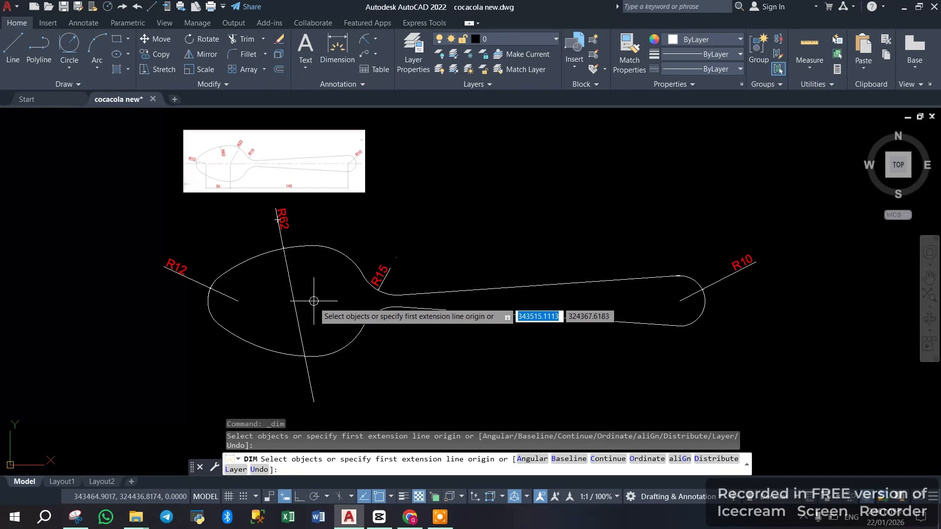
pyautogui.click(313, 300)
pyautogui.click(680, 300)
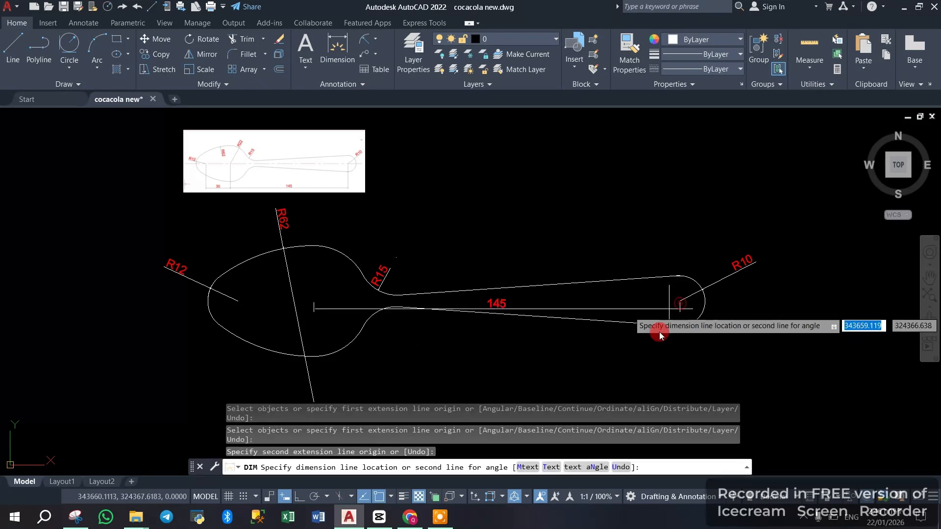